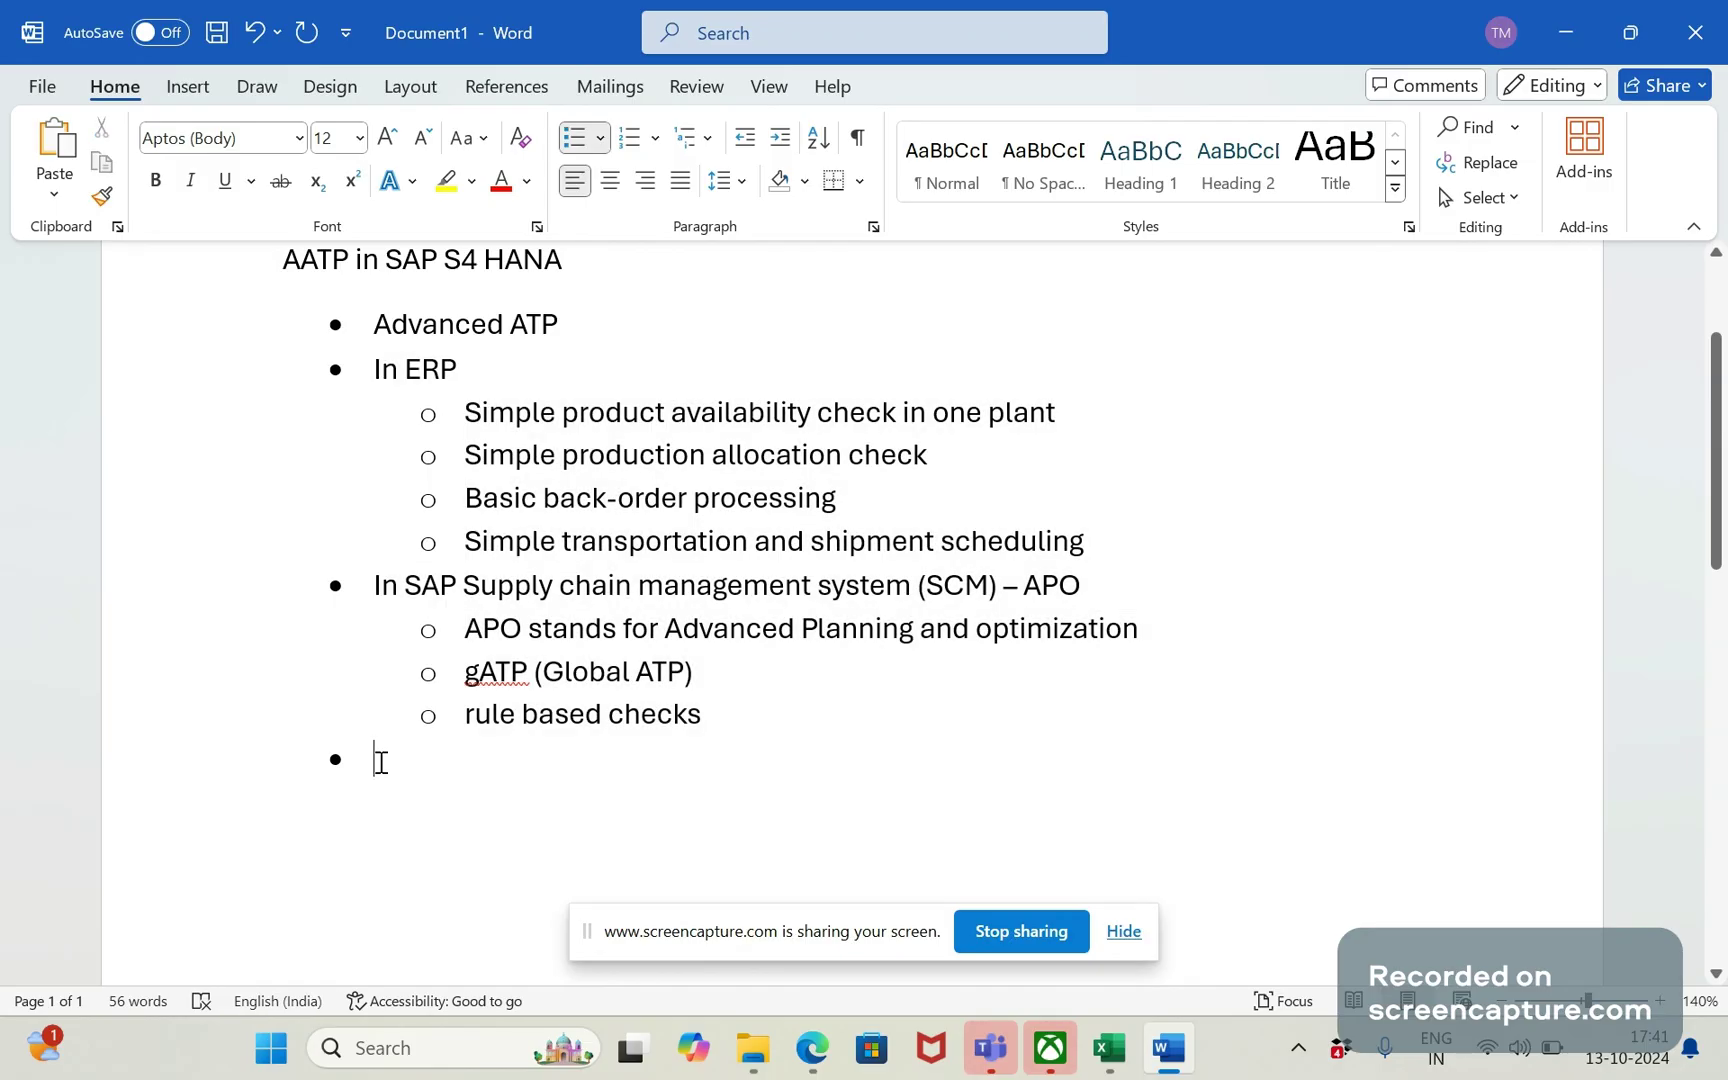
Step: Write the bullet "aATP is combination of both Traditional ATP and gATP (APO)" below the SCM – APO section
text(aATP )
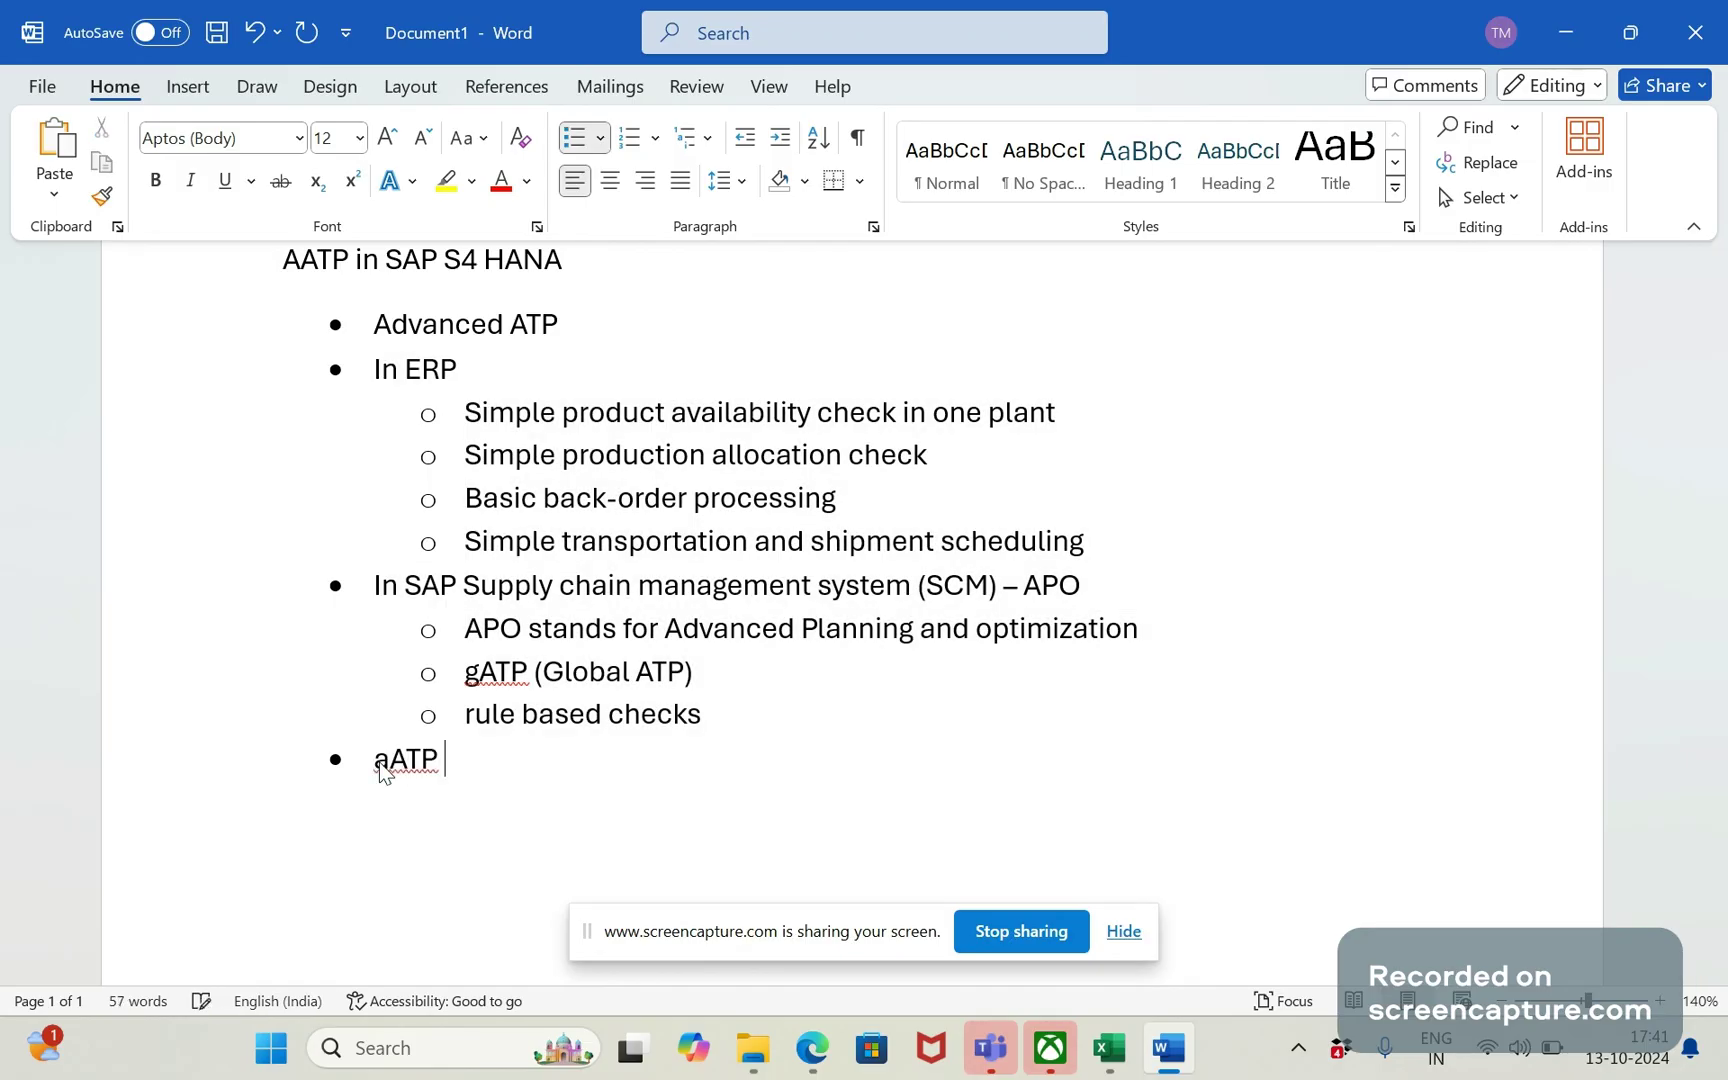
text(is combim)
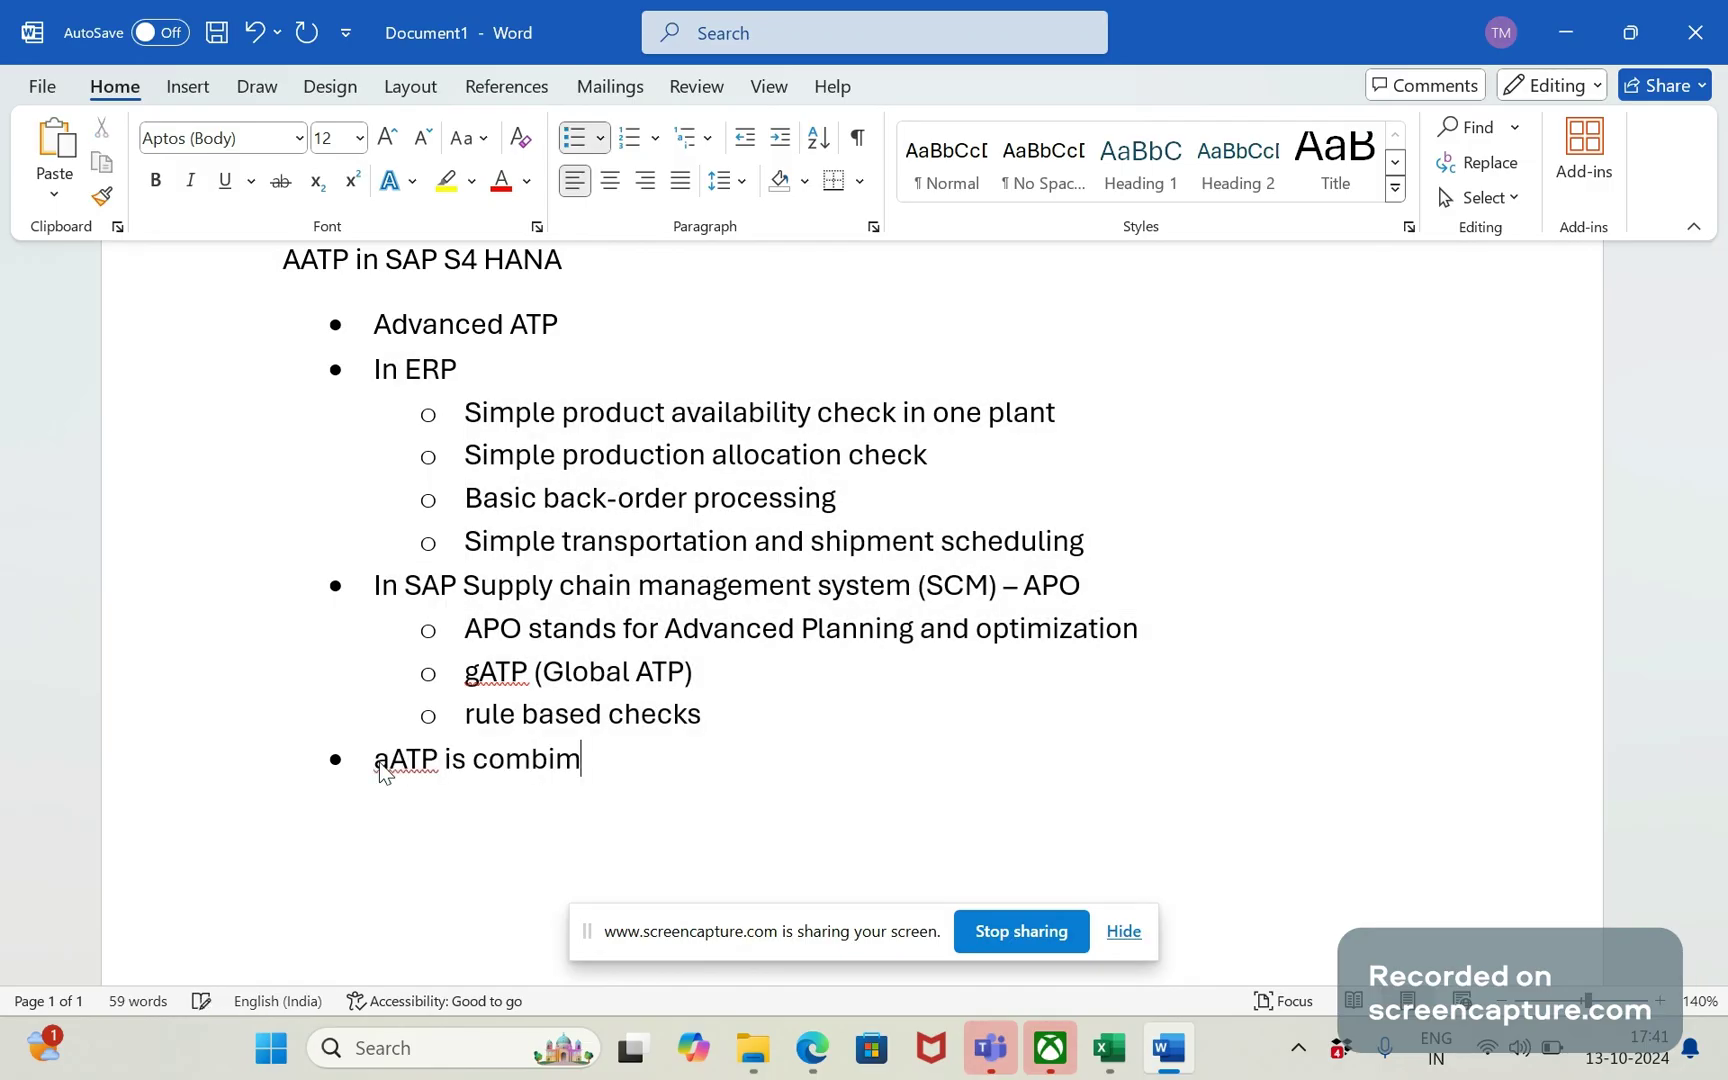
key(BackSpace)
text(nation of bot)
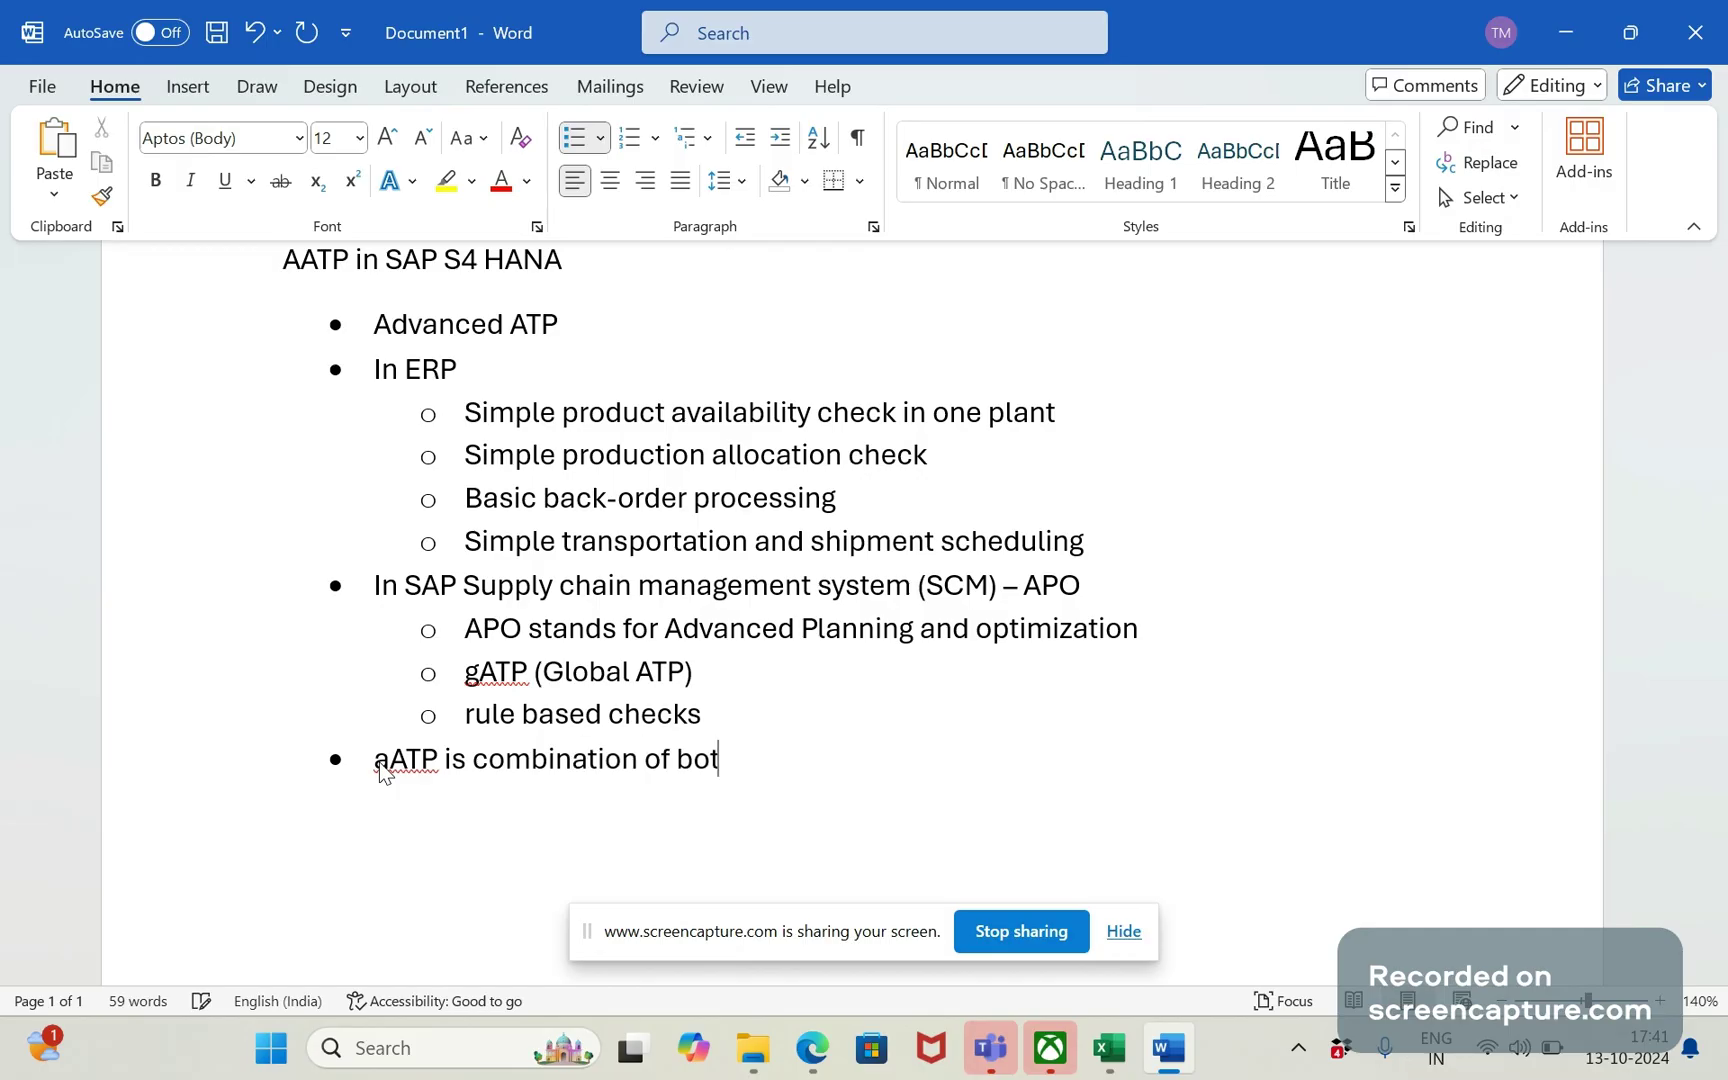
text(h Traditiona)
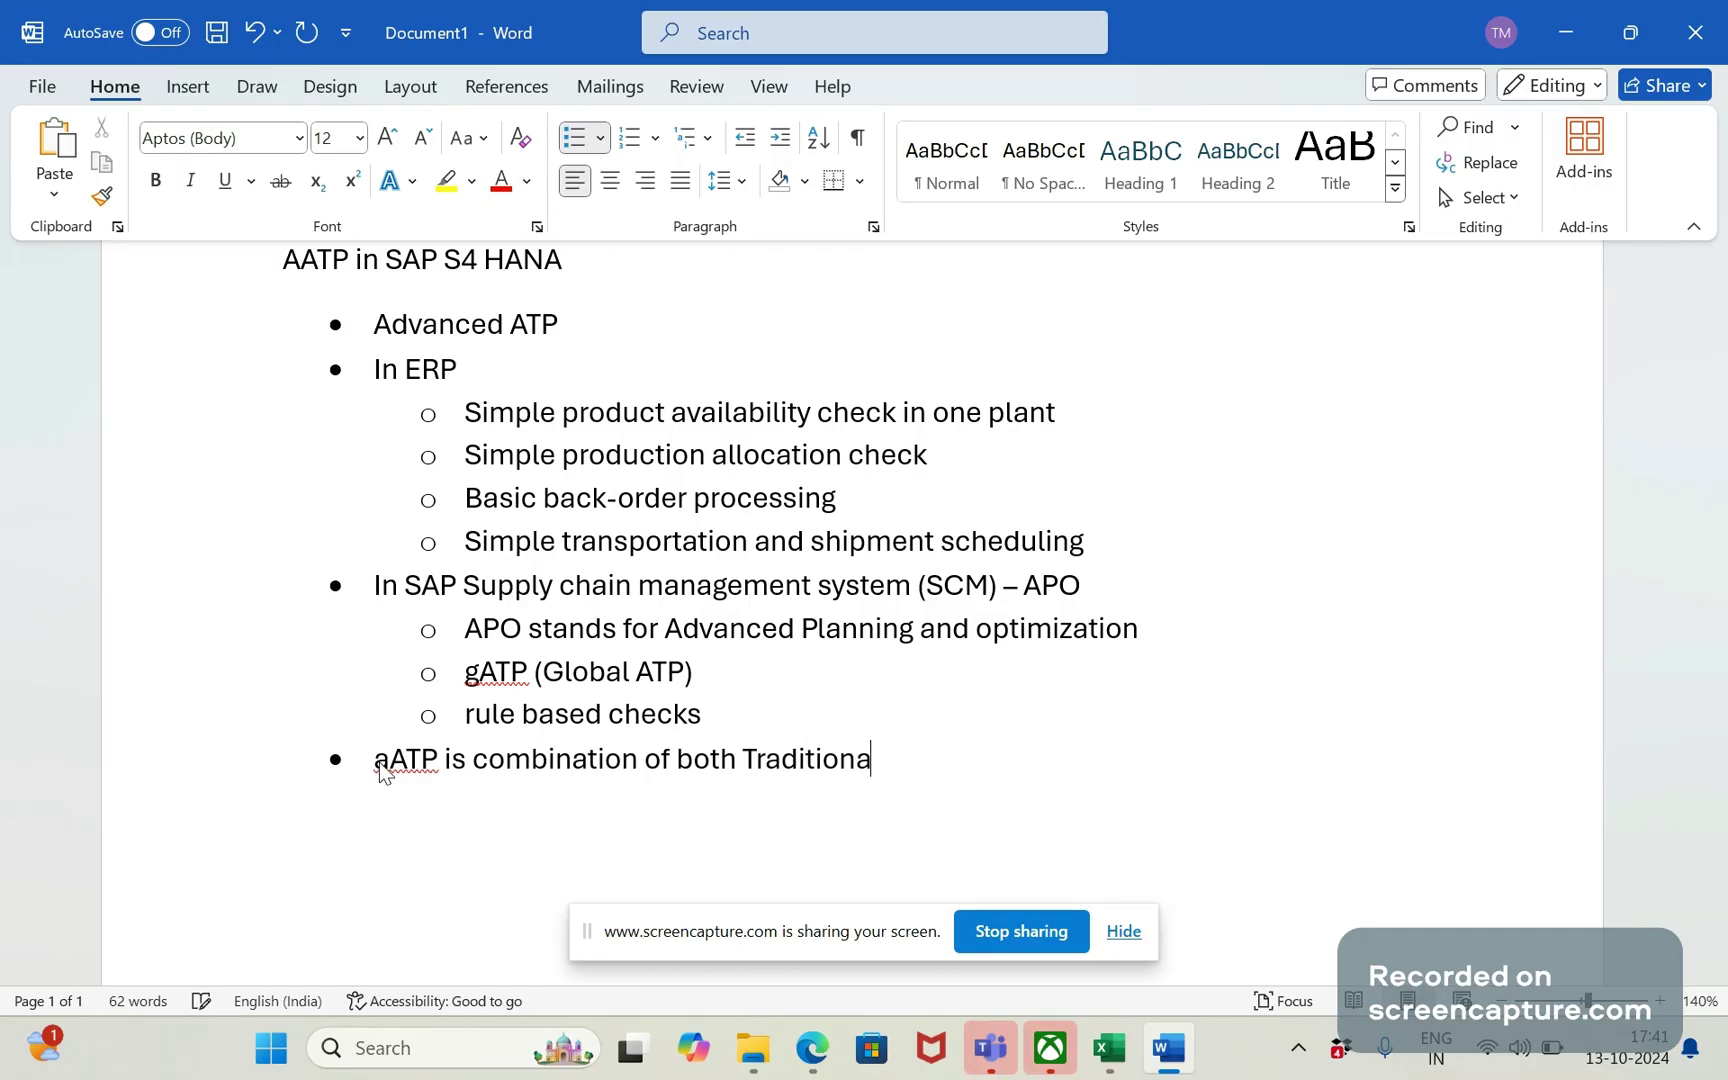
text(l ATP and gAT)
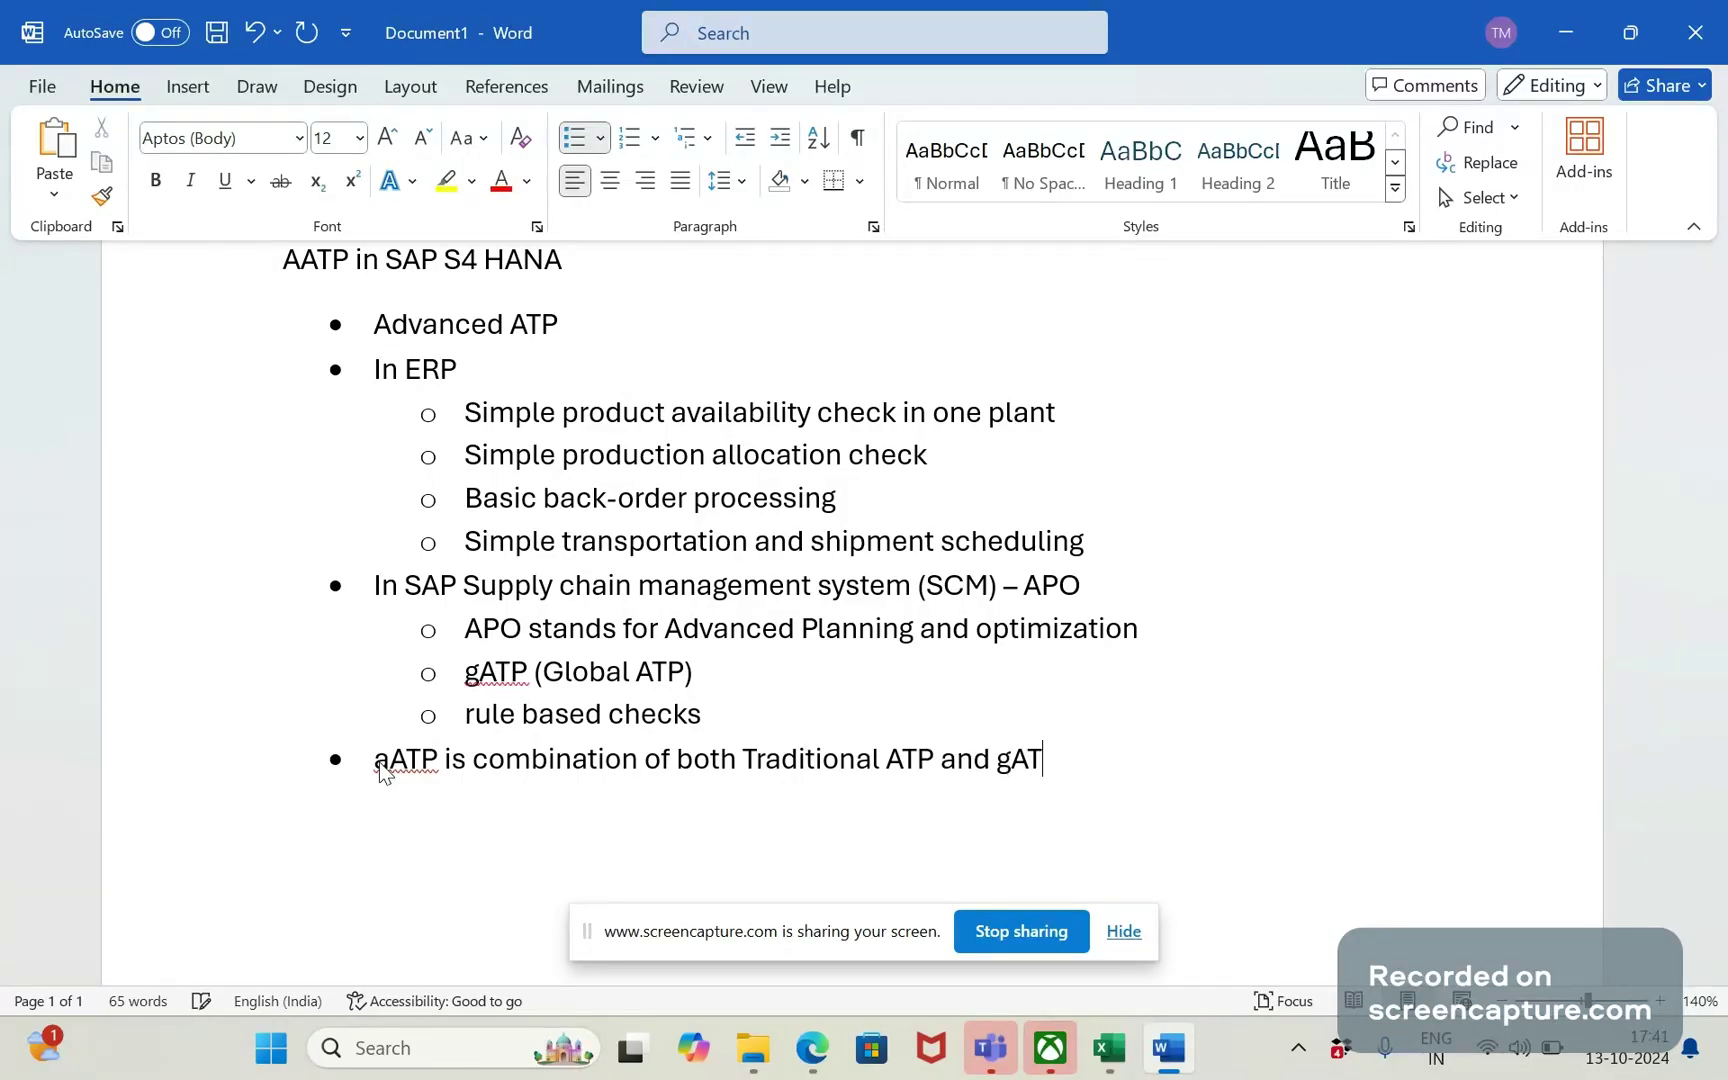
text(P (APO))
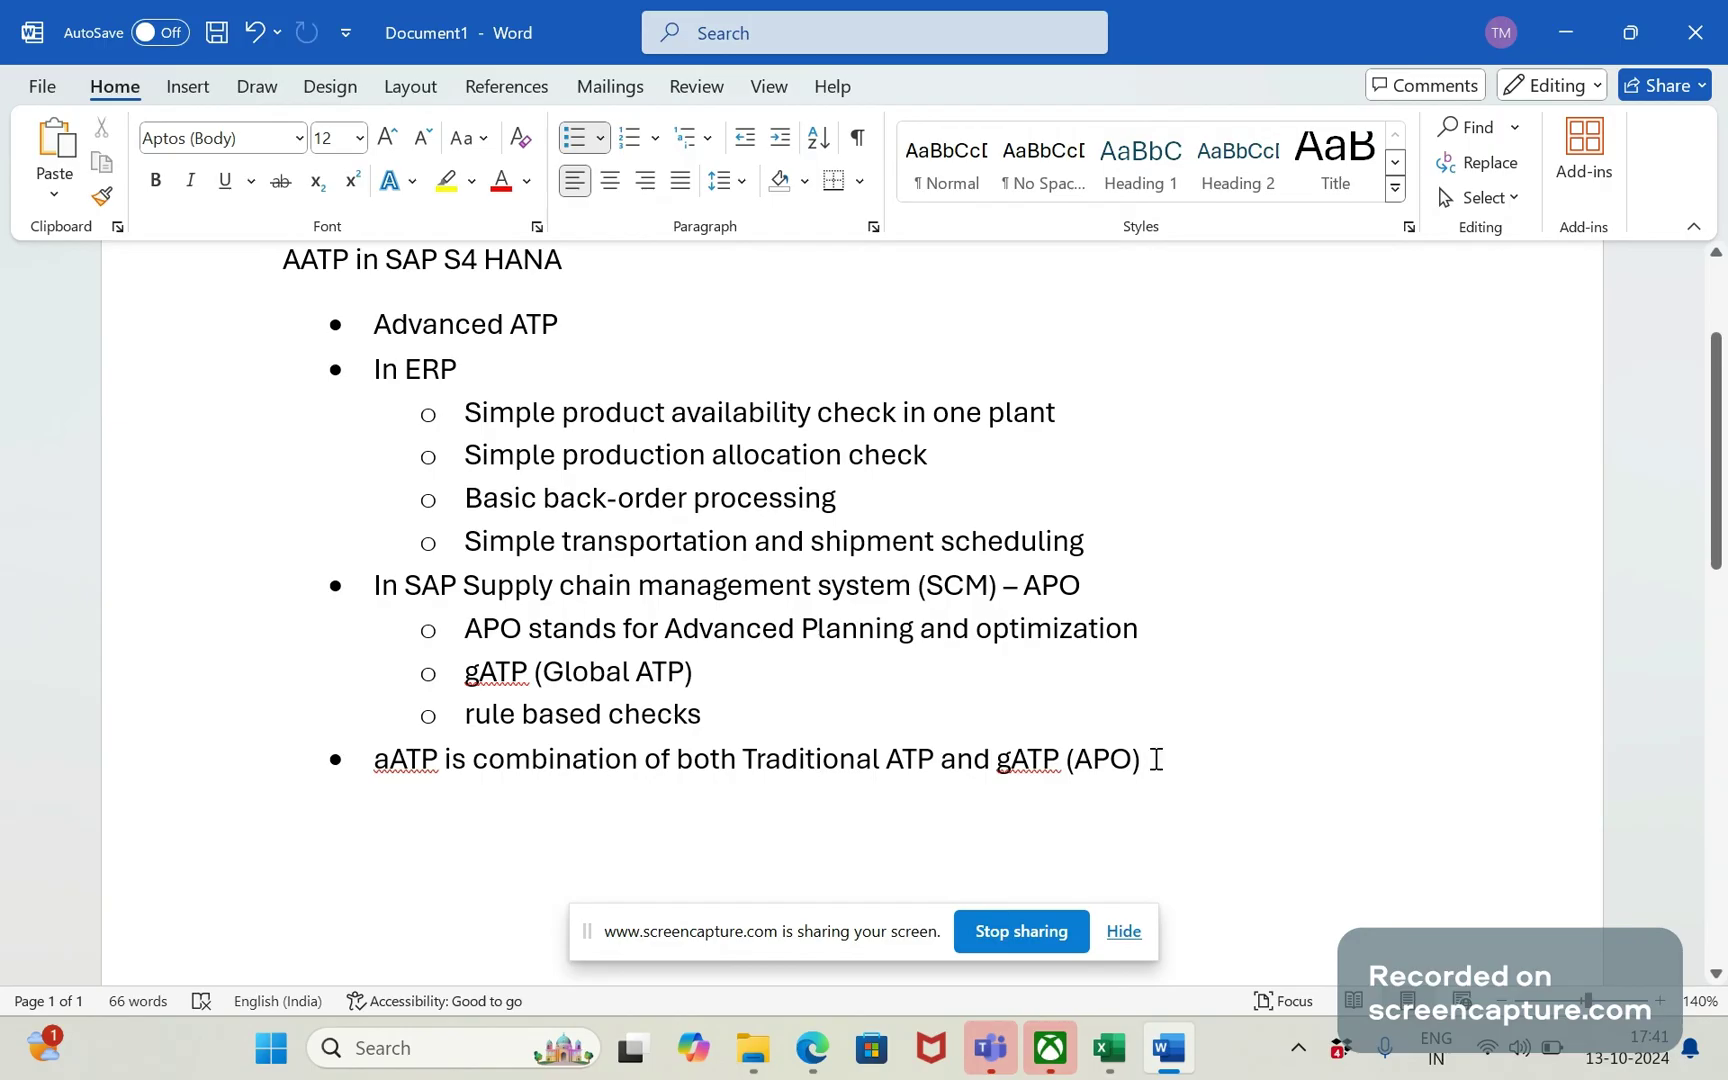
drag(1155, 759, 998, 752)
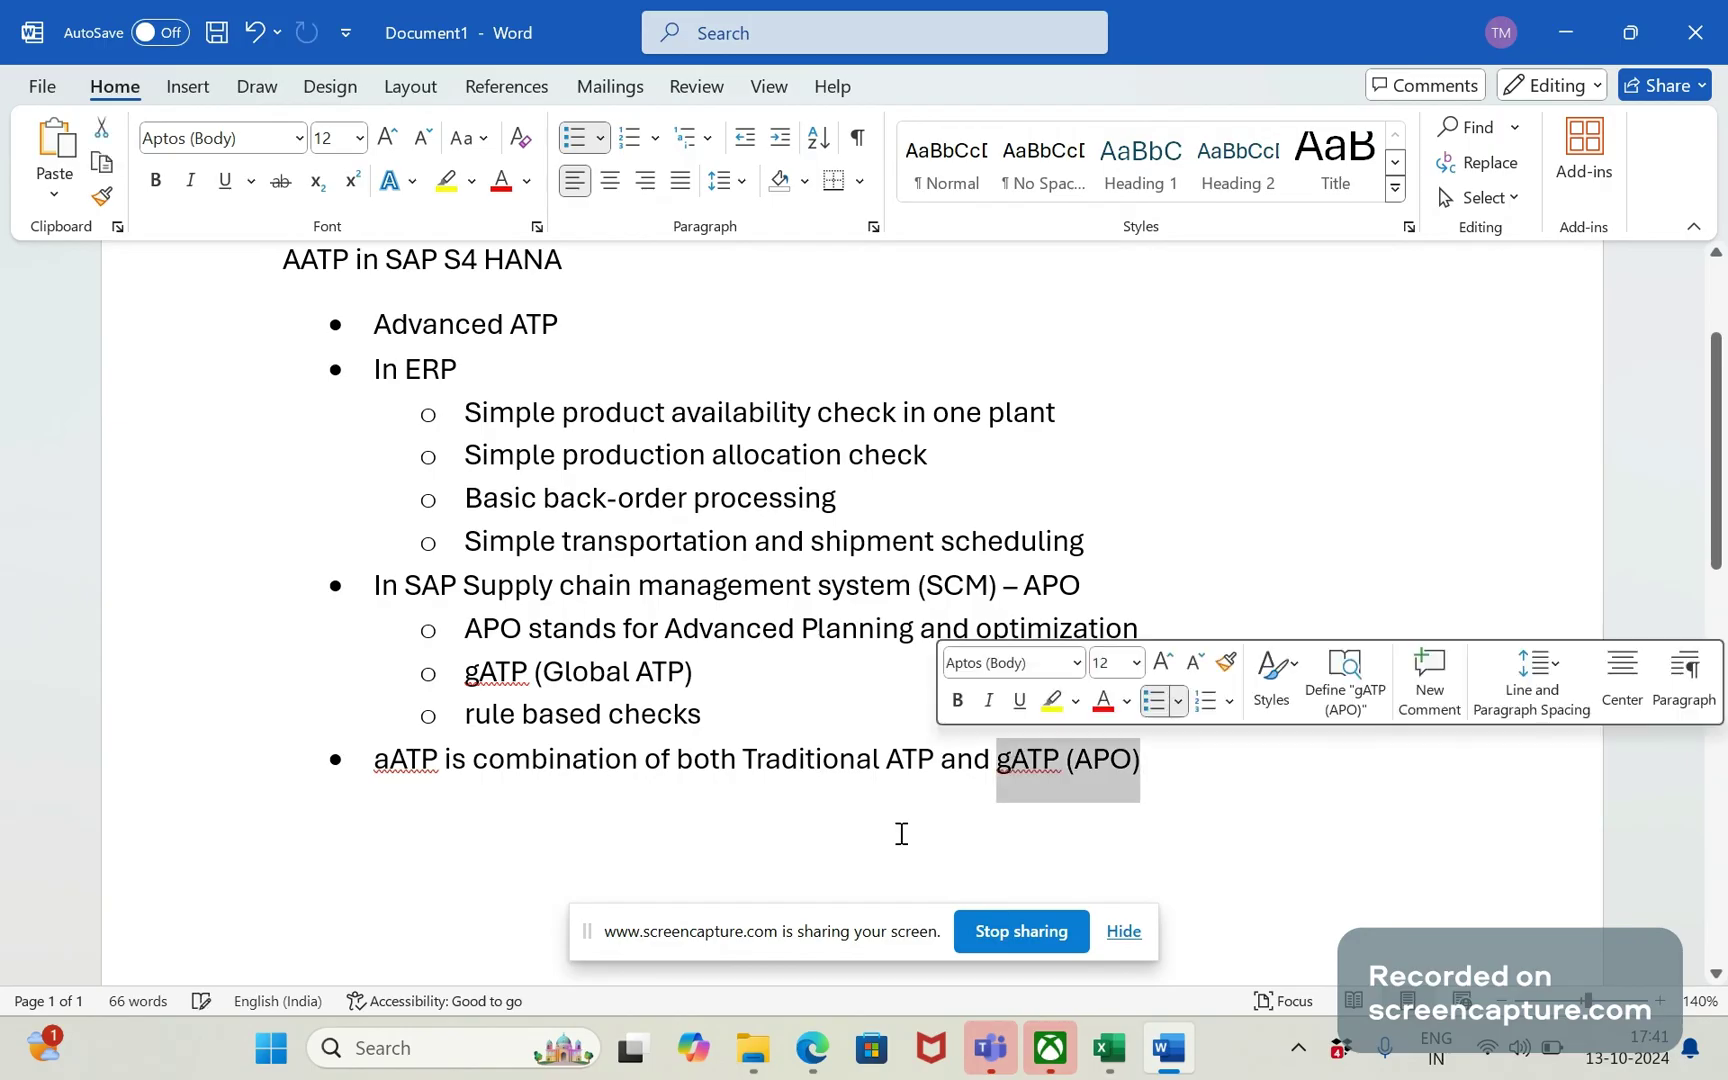
click(901, 833)
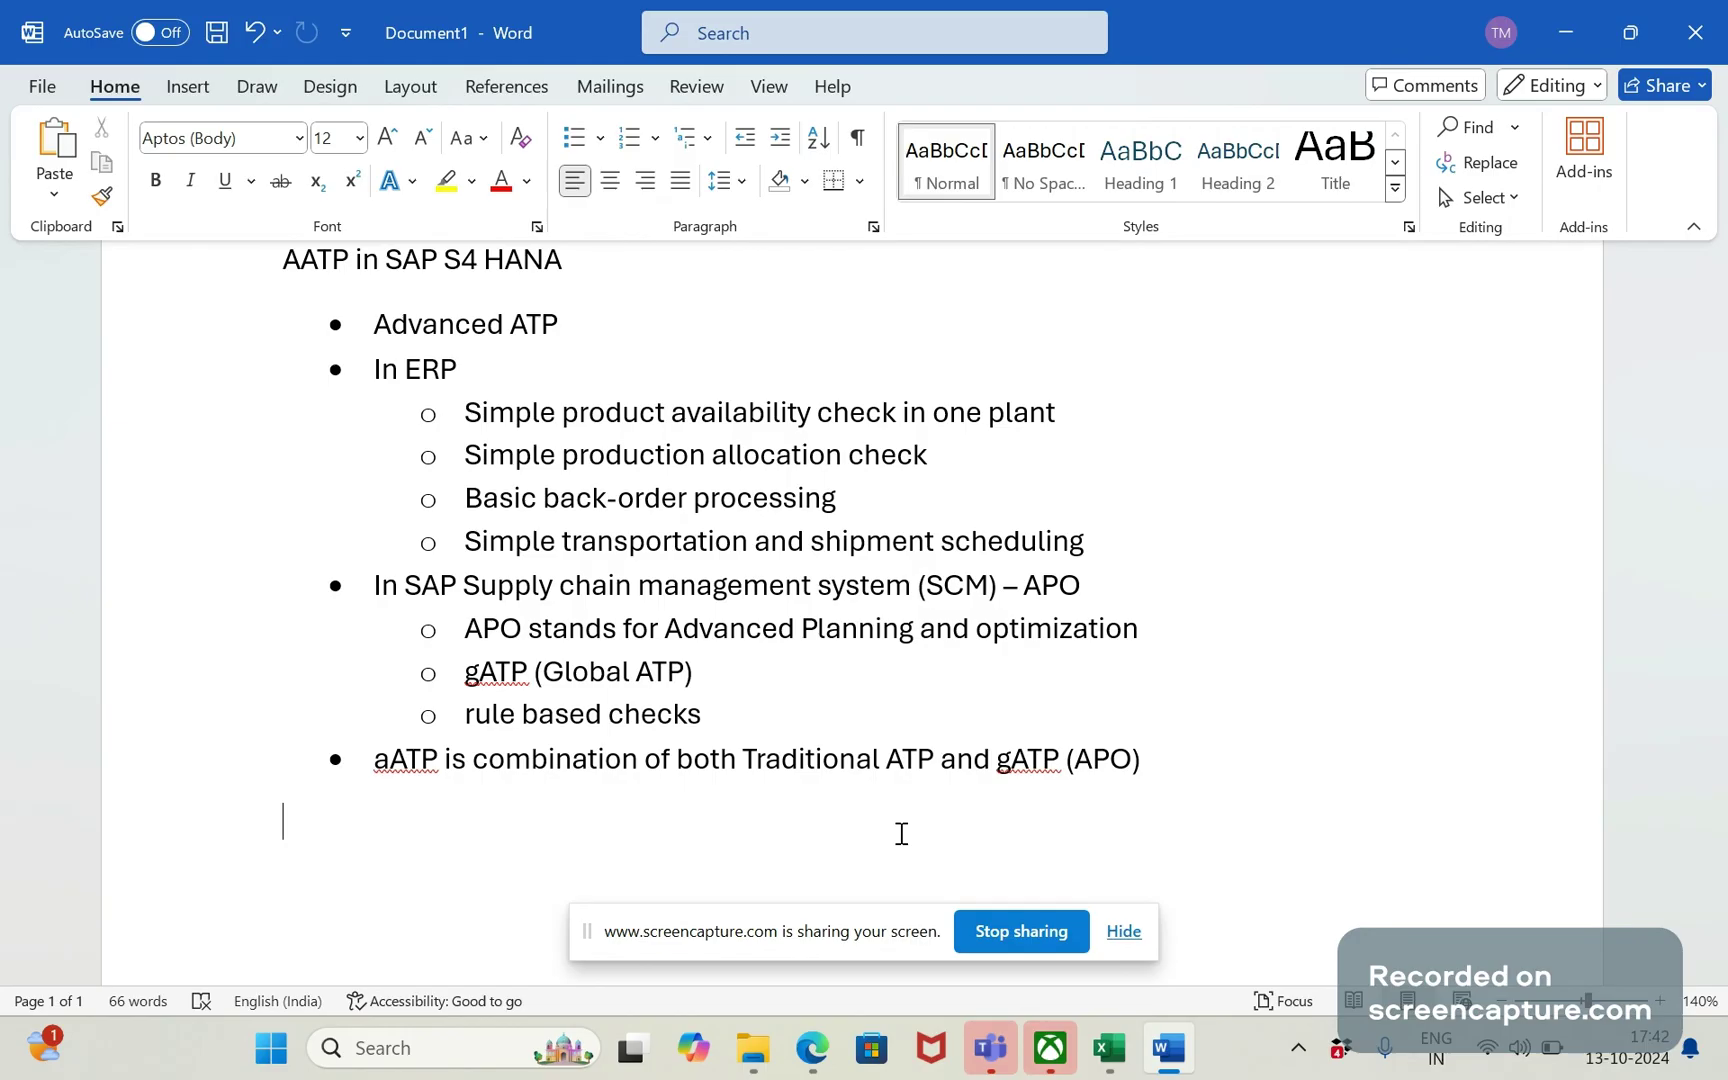
Step: Add the sub-bullet "Very fast product availability check" under the aATP combination bullet
click(1210, 754)
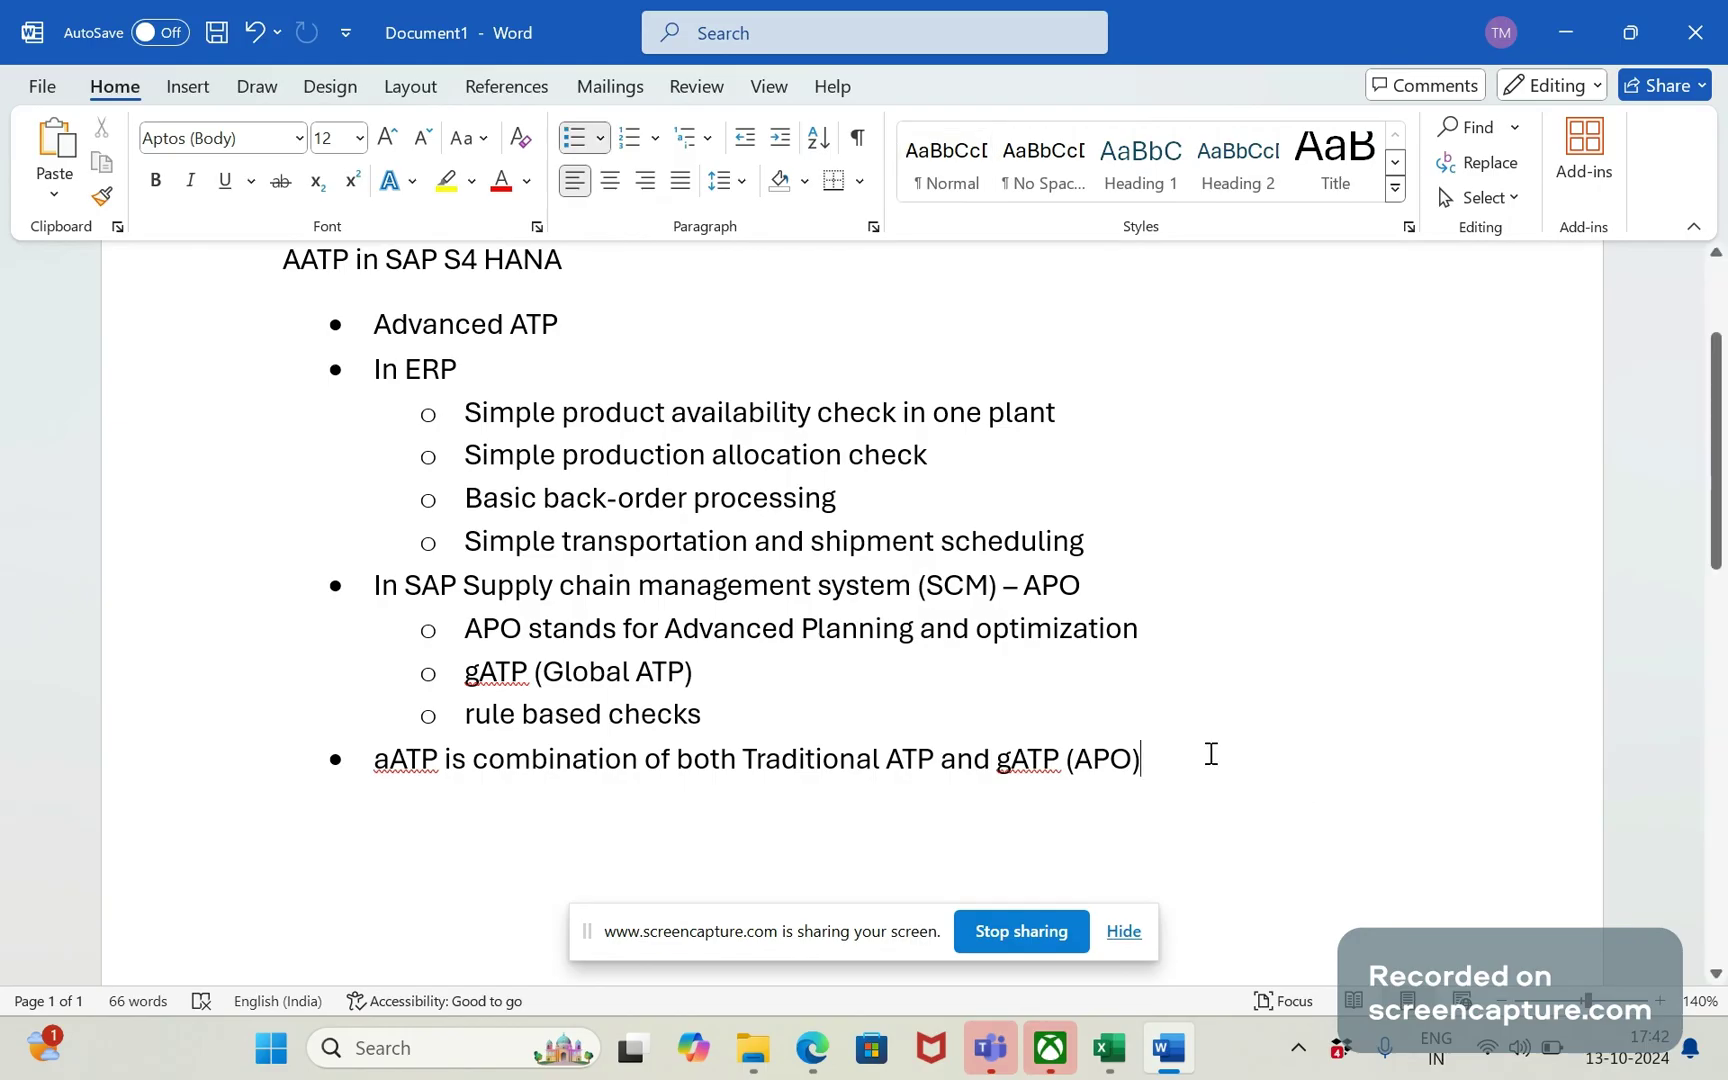
key(Return)
key(Tab)
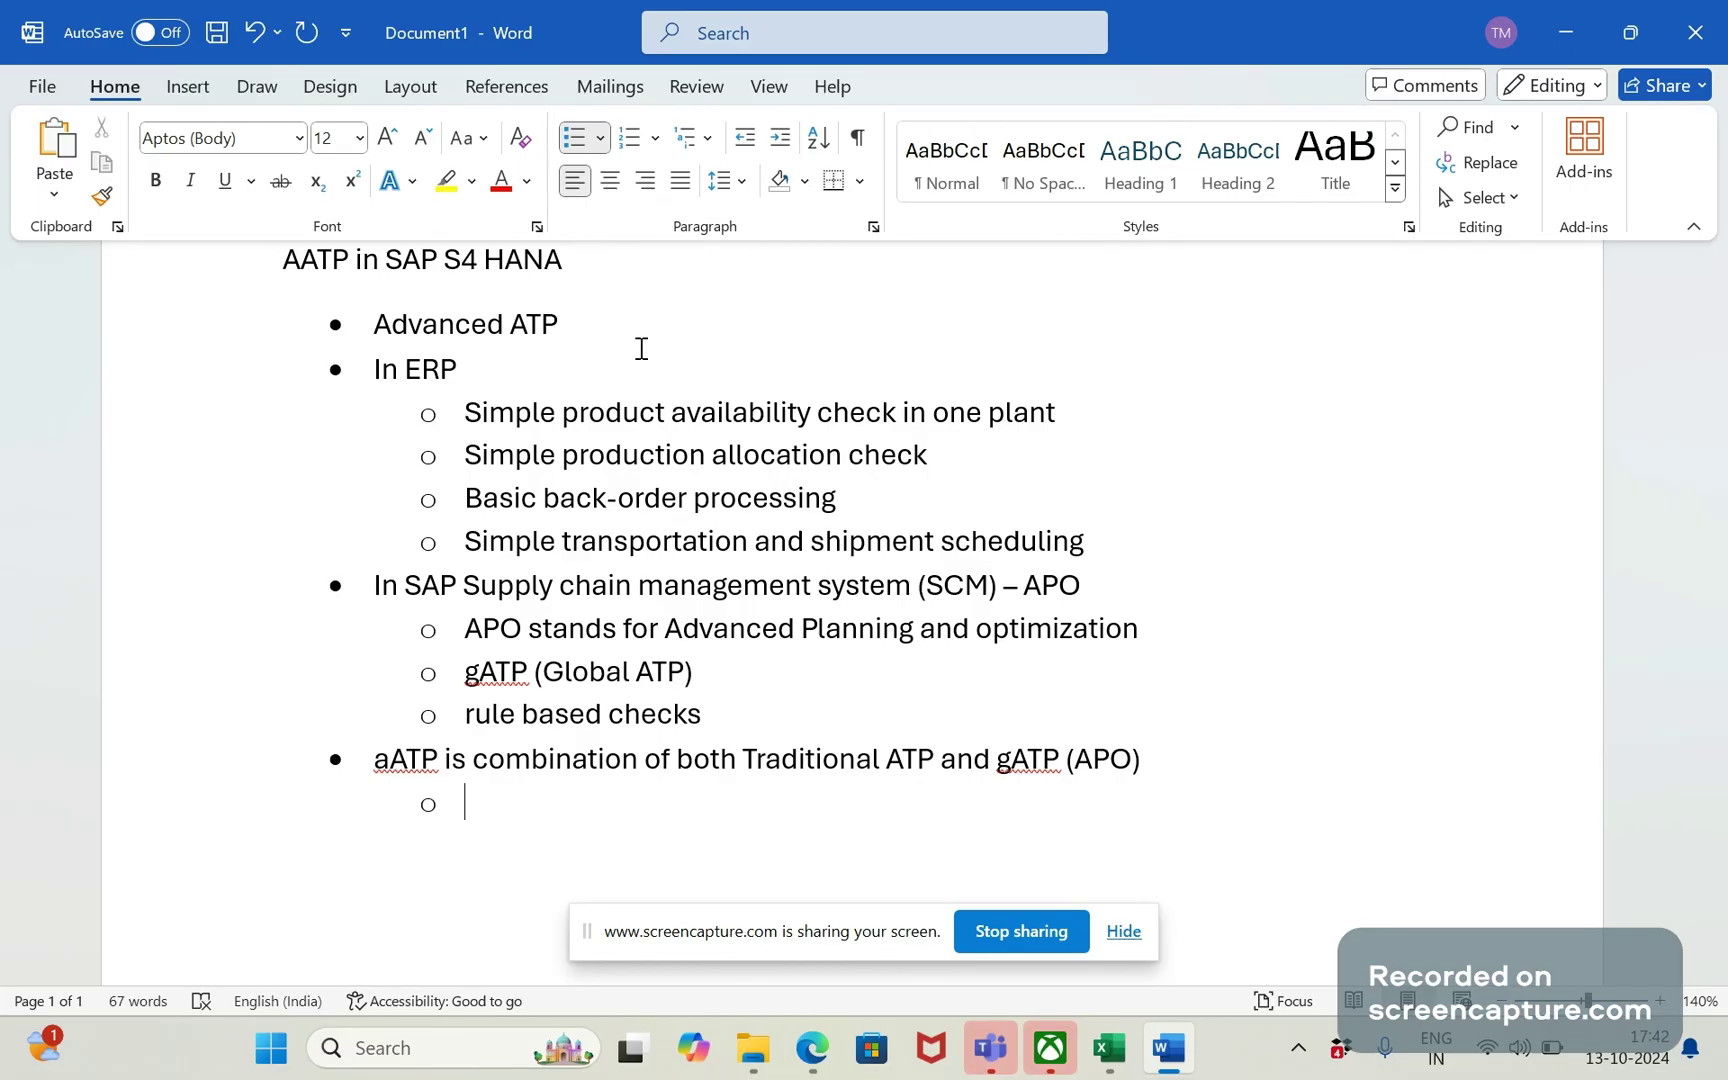
text(Very fast p)
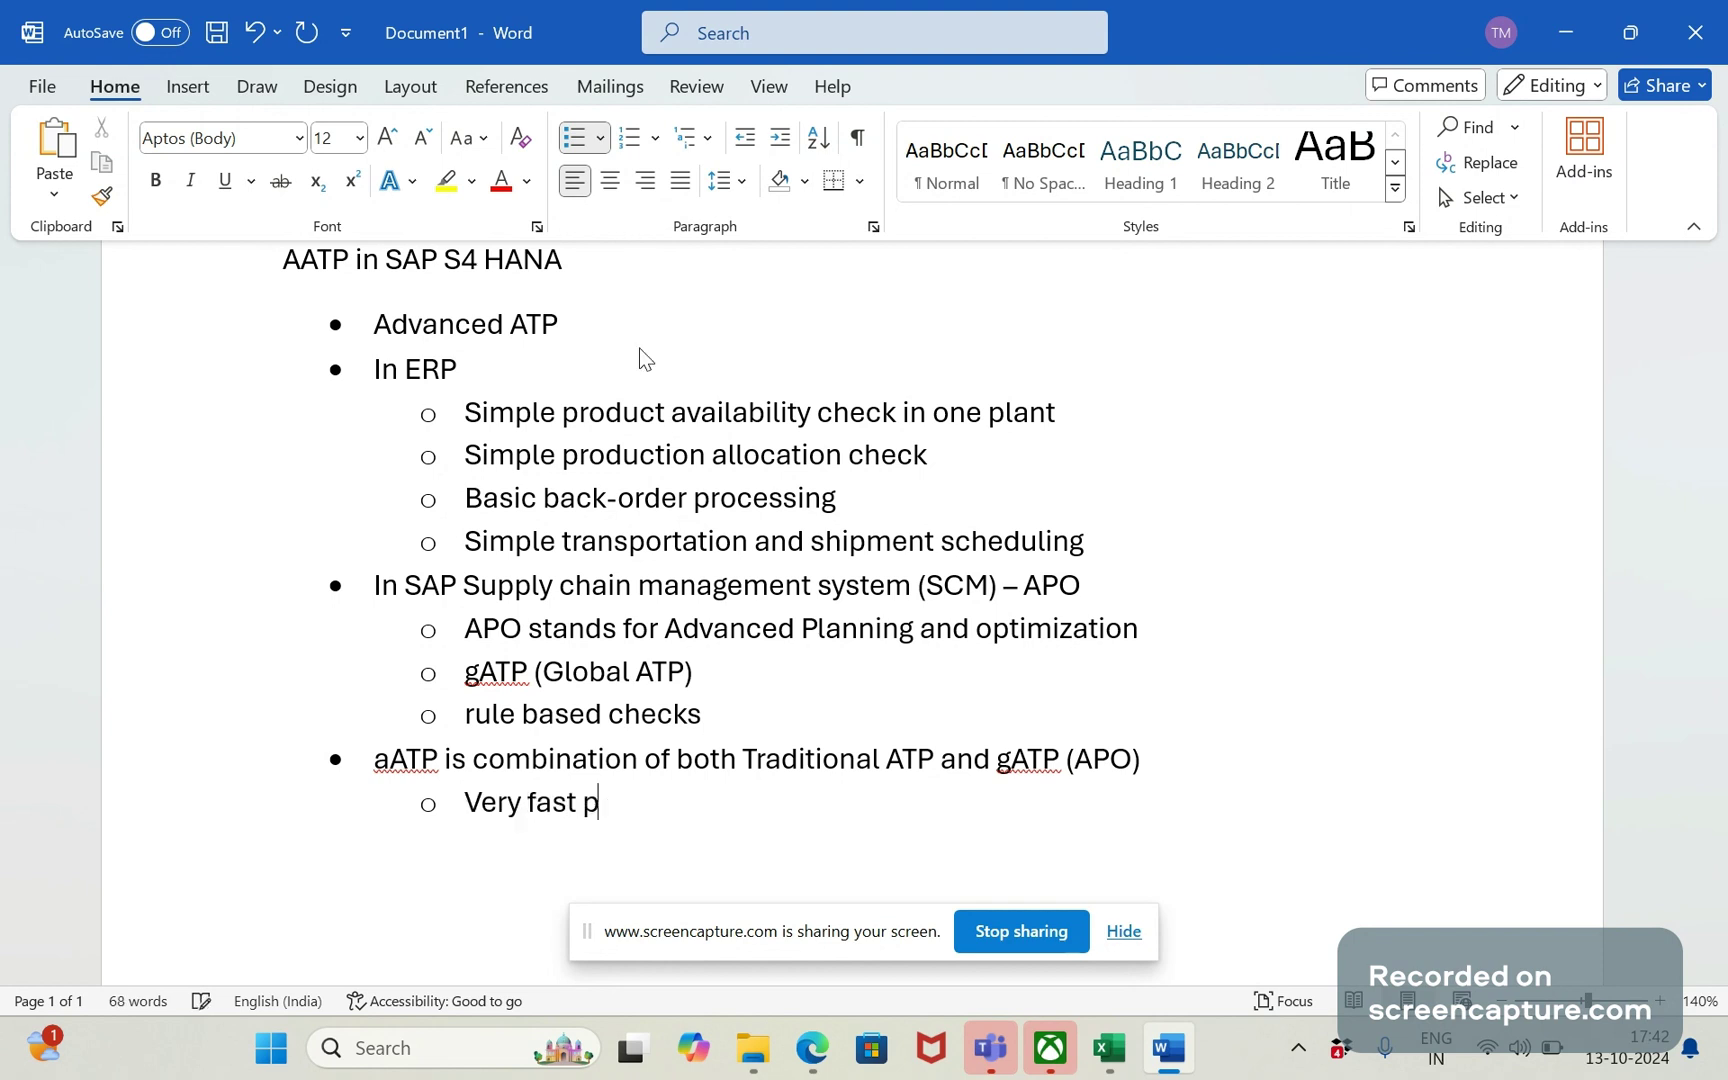
text(roduct avai)
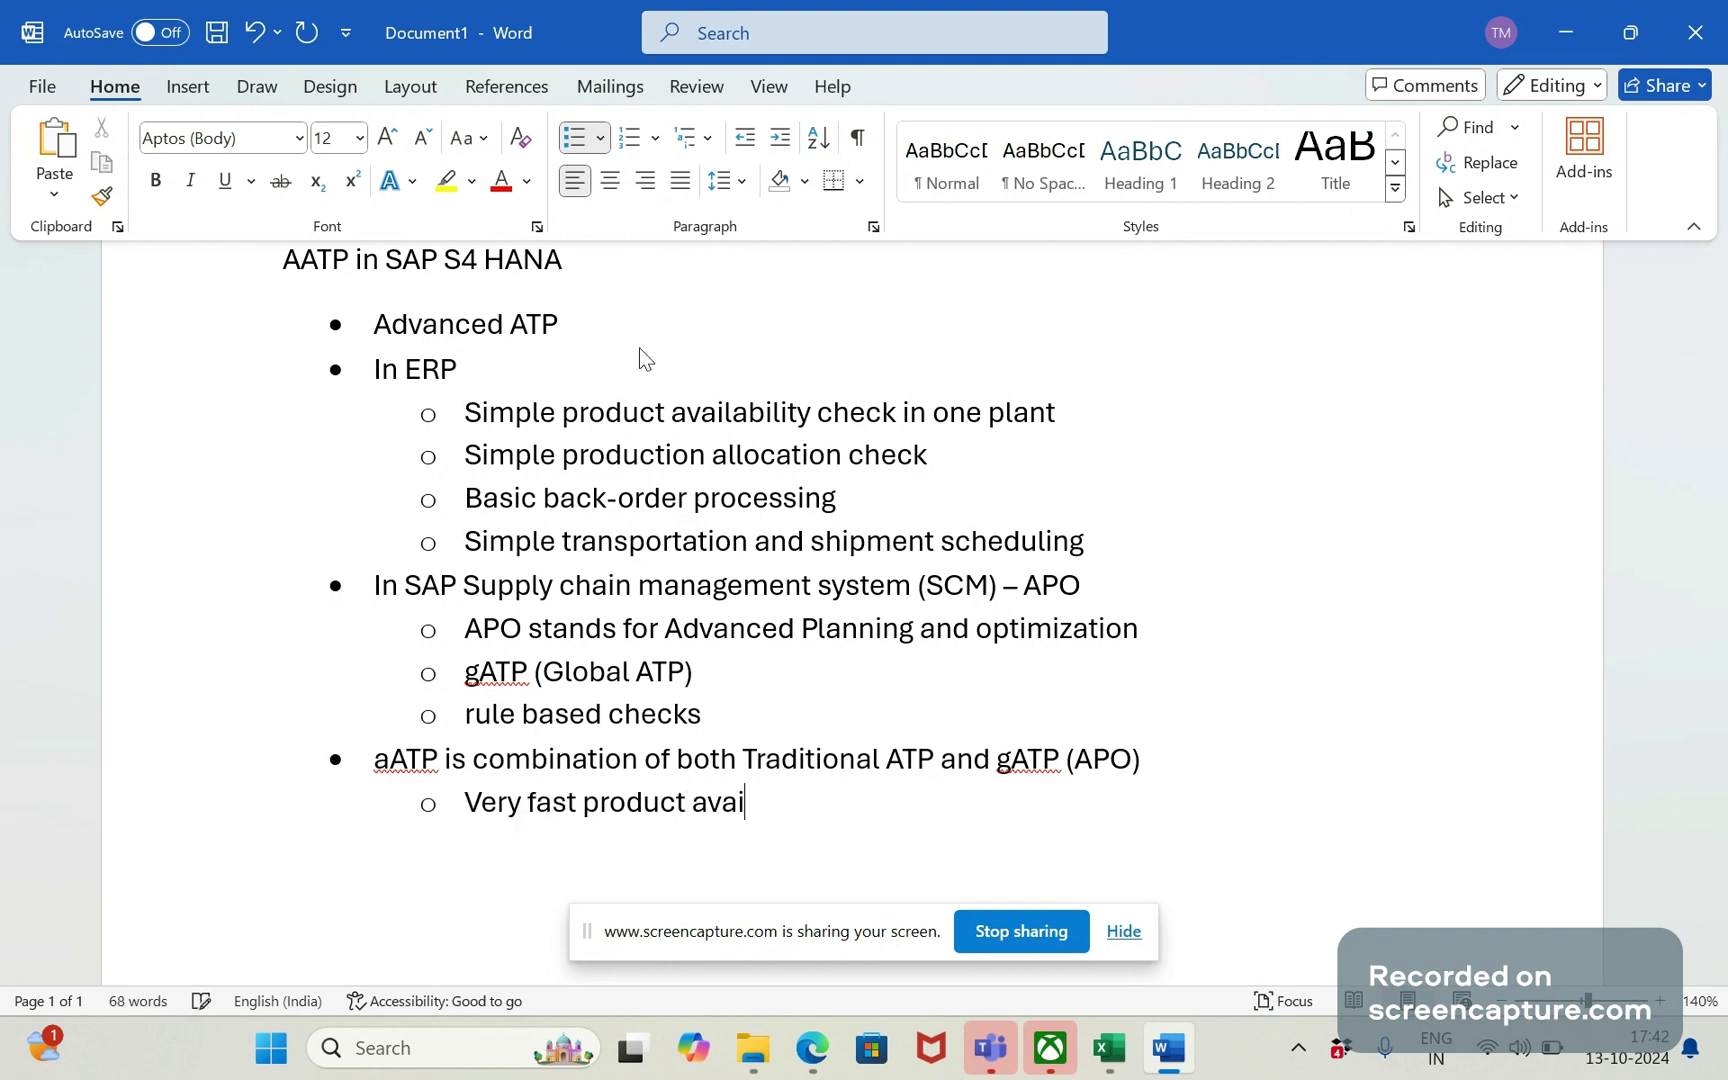
text(labilt)
key(BackSpace)
text(ity check)
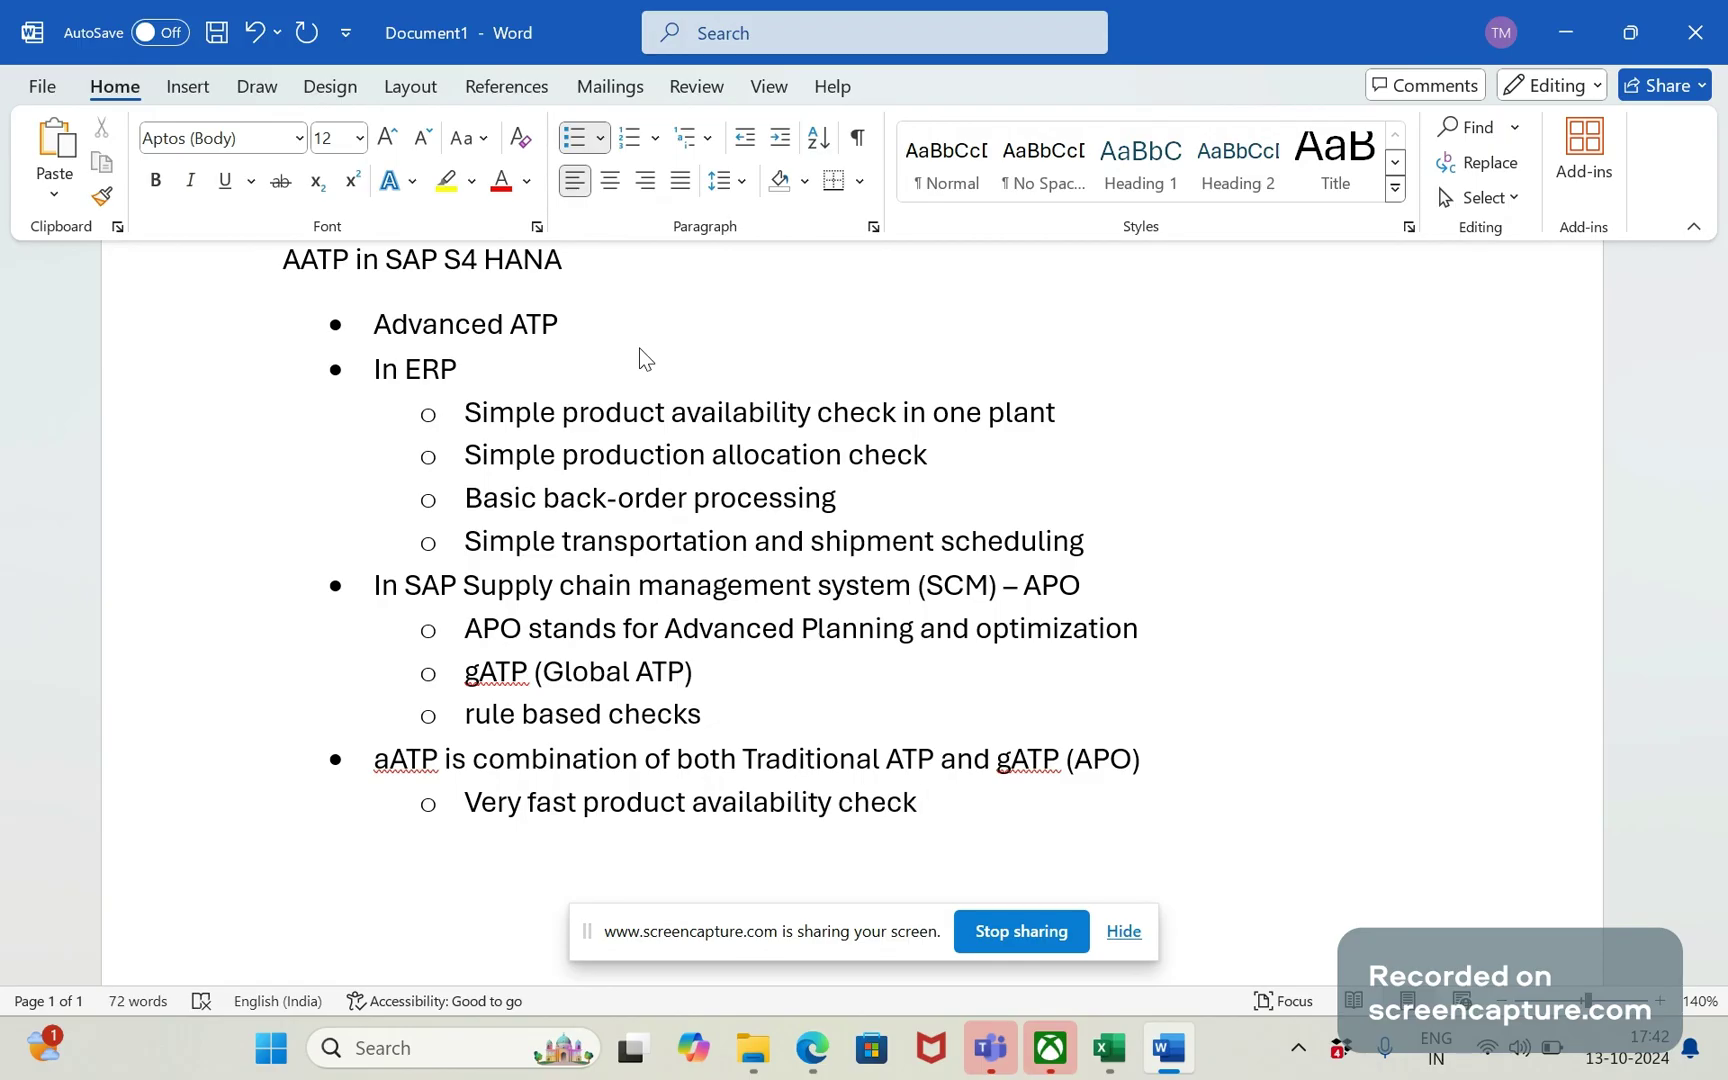
Step: Add a second sub-bullet under the aATP bullet reading "Use case-driven product allocation check"
key(Return)
text(user)
key(BackSpace)
text(case-drive)
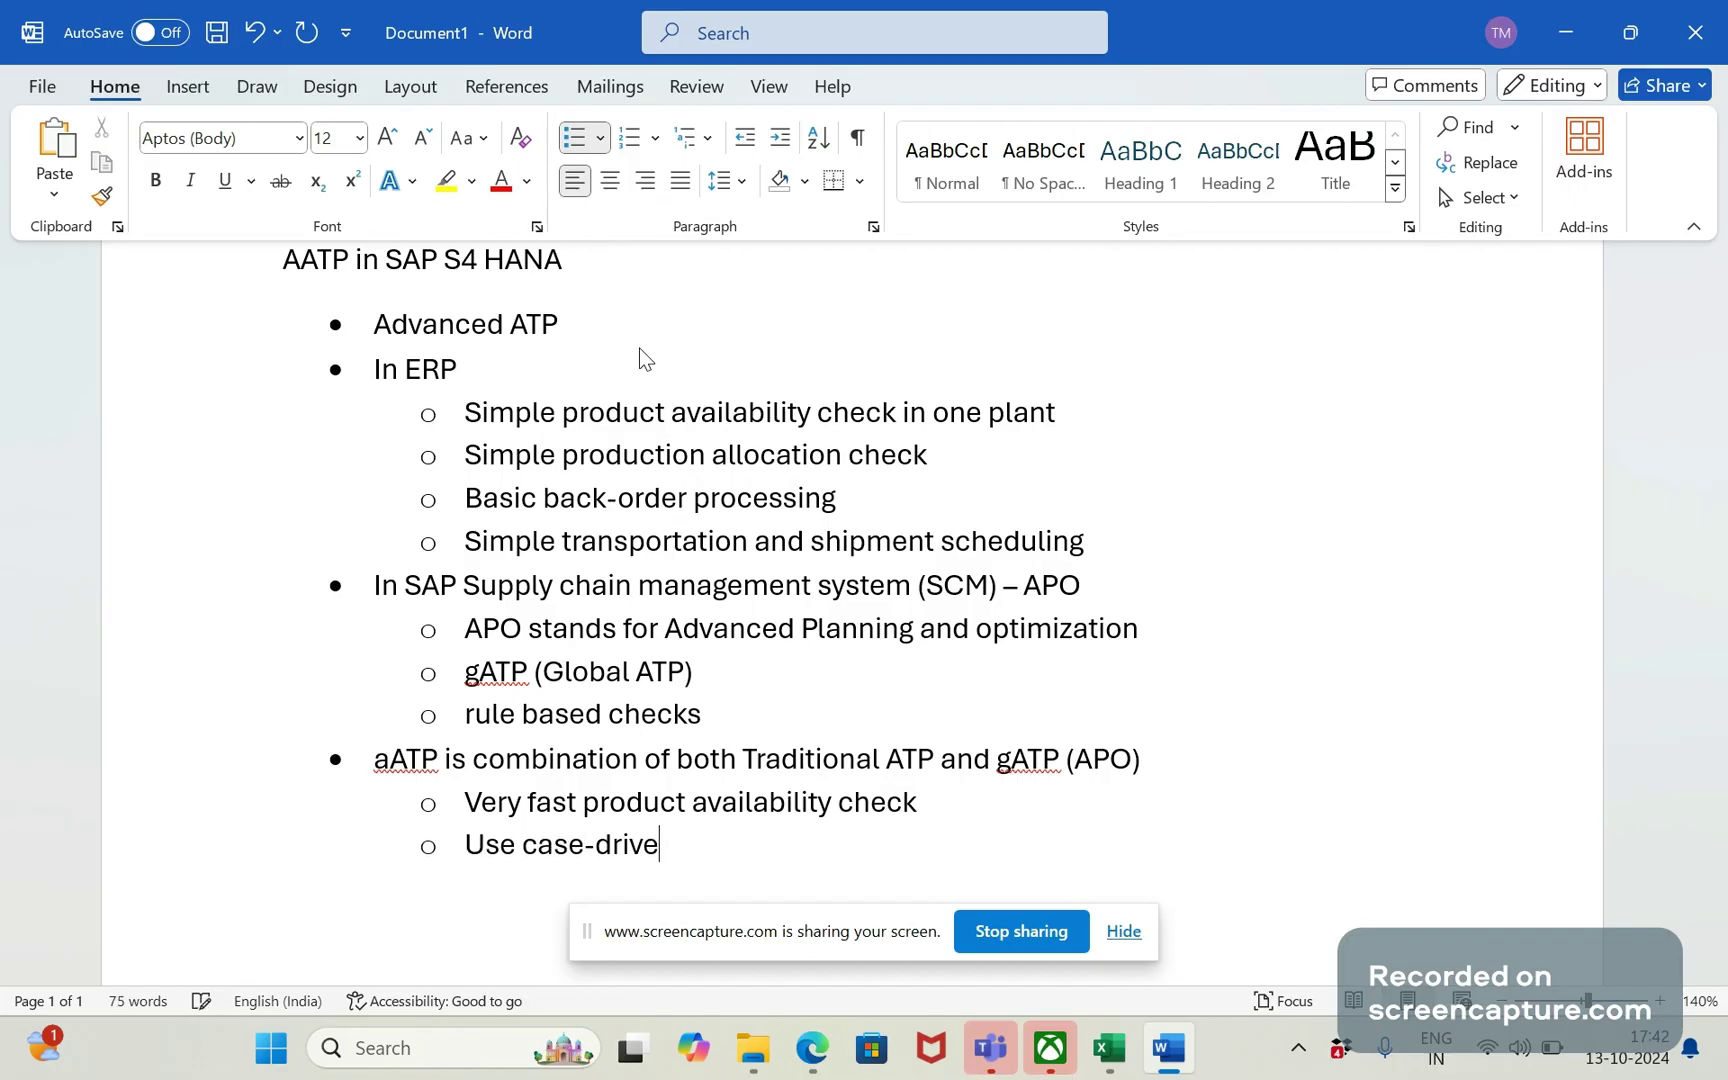
text(n product alloca)
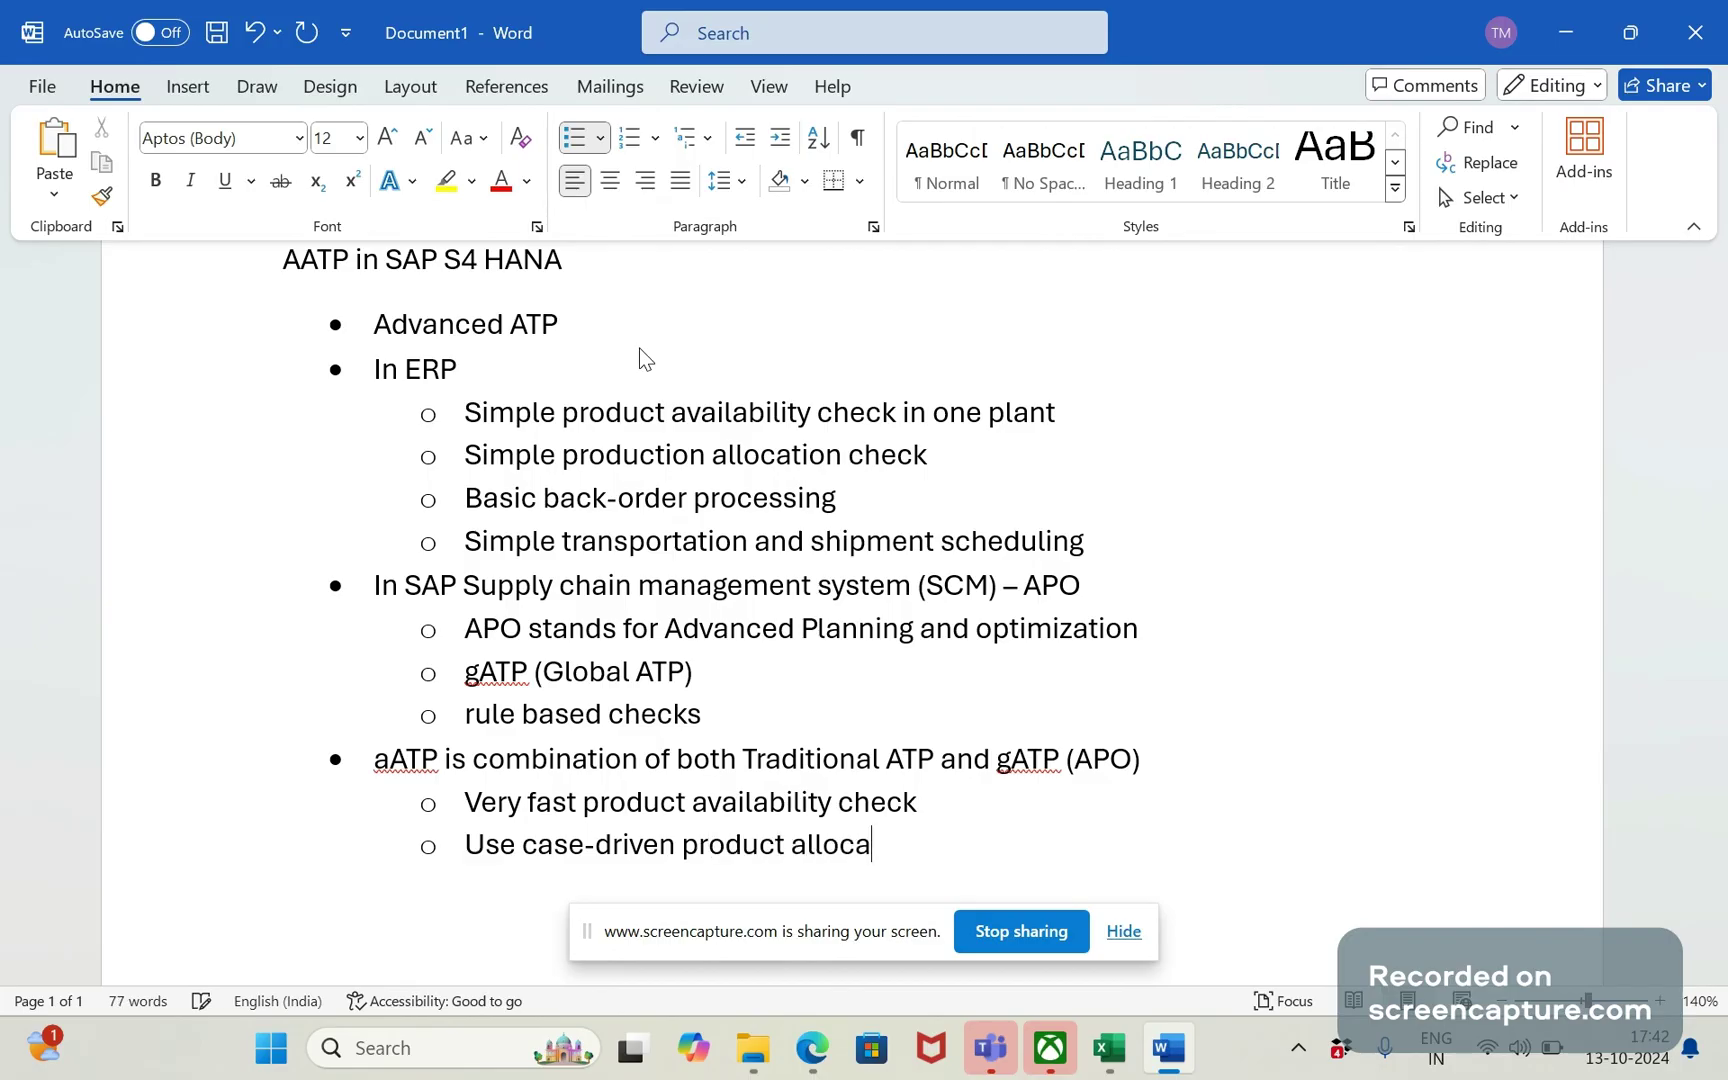
text(tion check)
Step: Insert several blank lines below the bulleted list to make room on the page
key(Down)
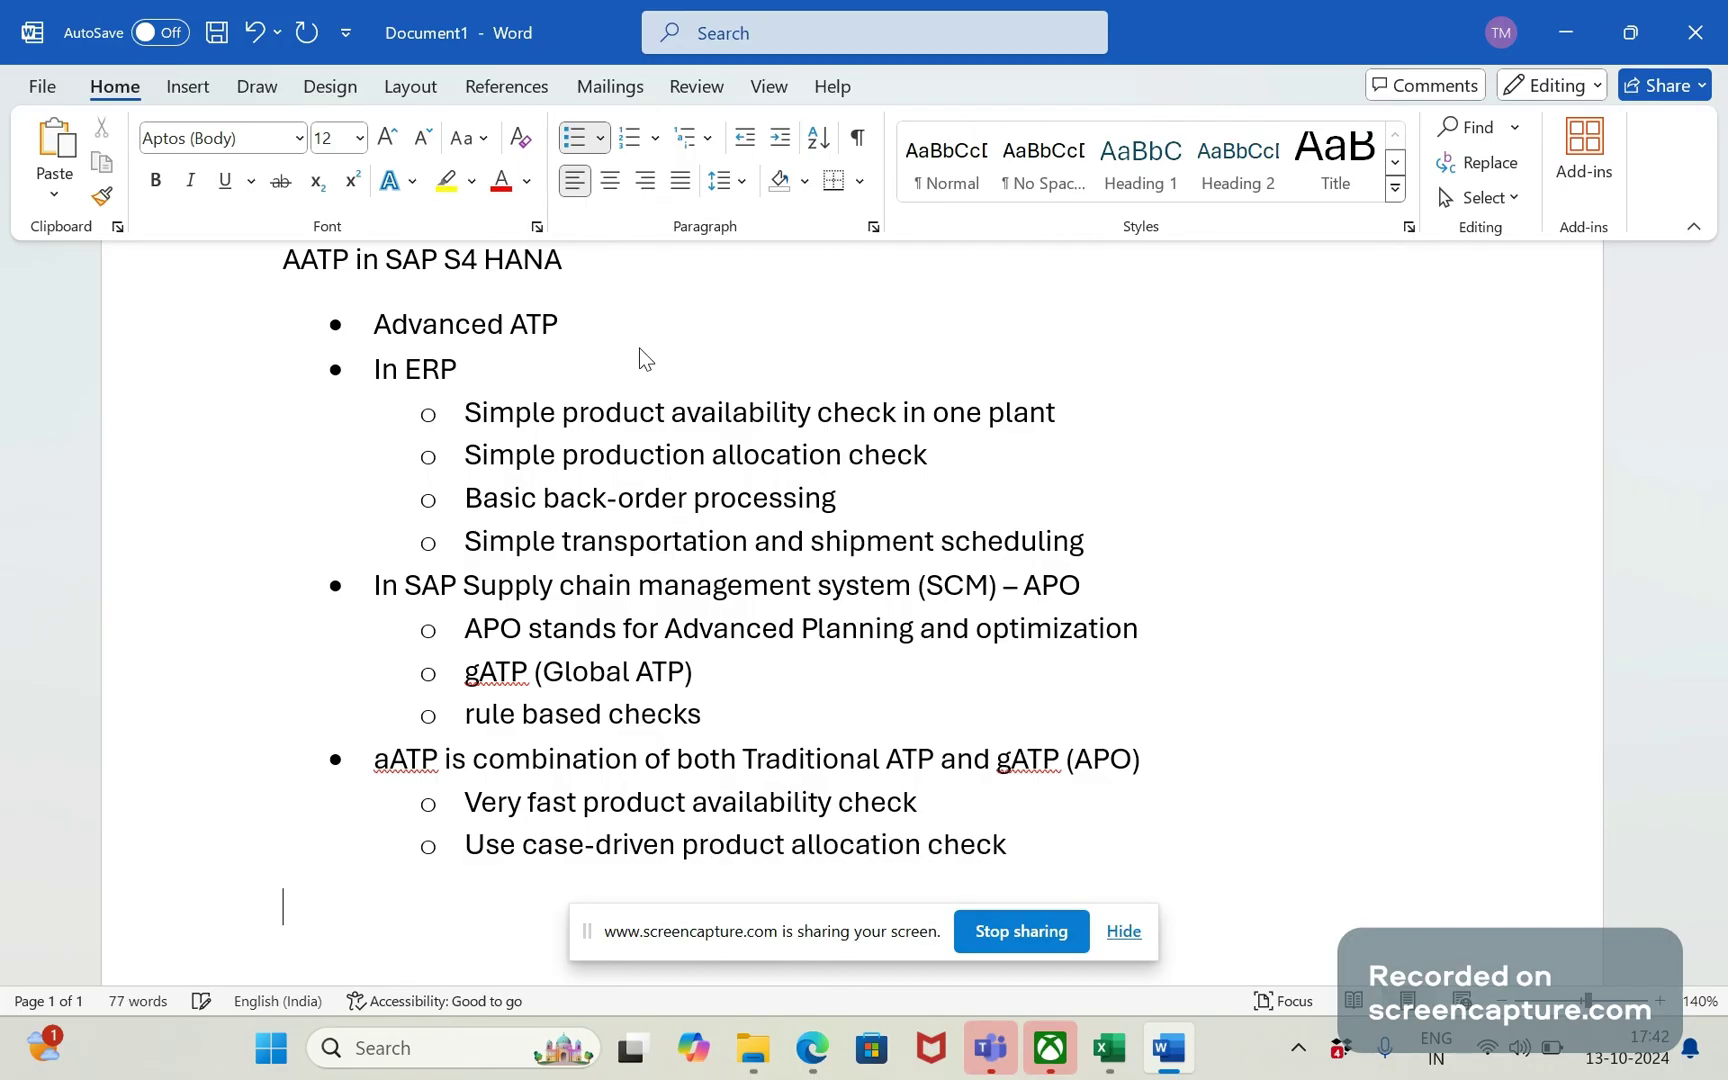
key(Return)
key(Return)
key(Return)
key(Return)
key(Return)
scroll(641, 356, down, 1)
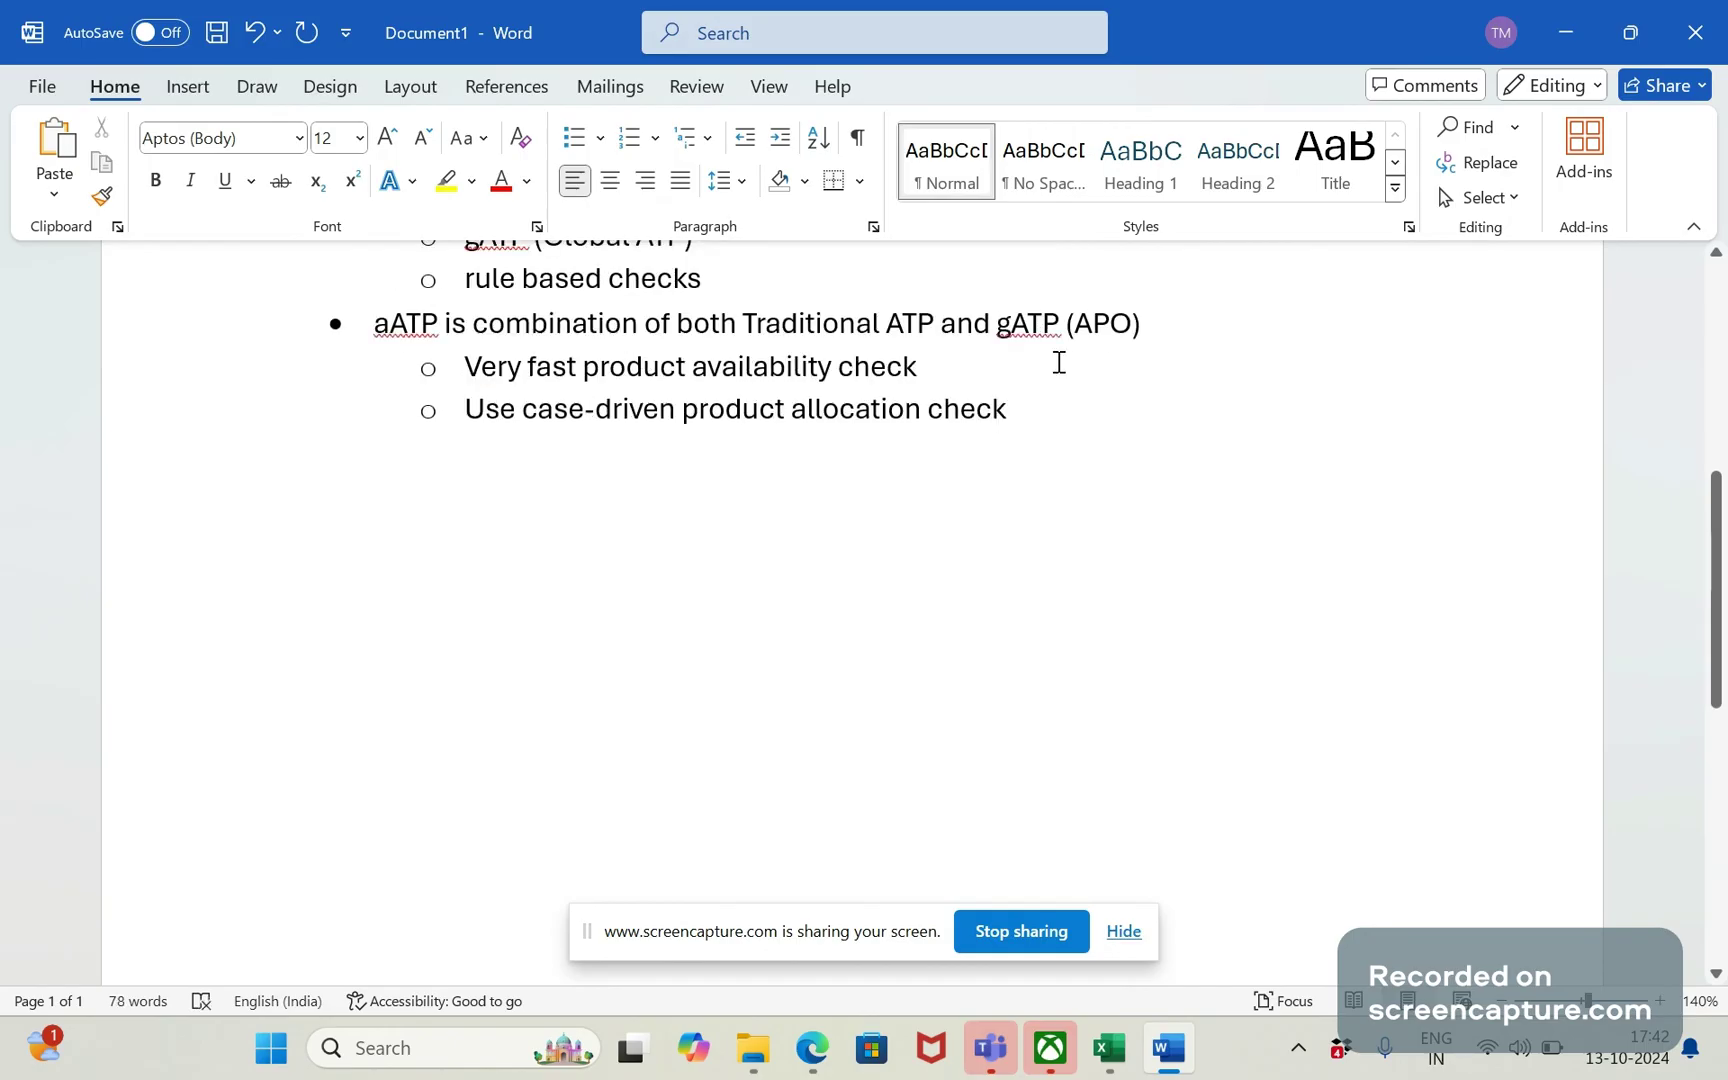
Step: Add a third sub-bullet under the aATP bullet reading "Back order processing with strategies"
click(1023, 410)
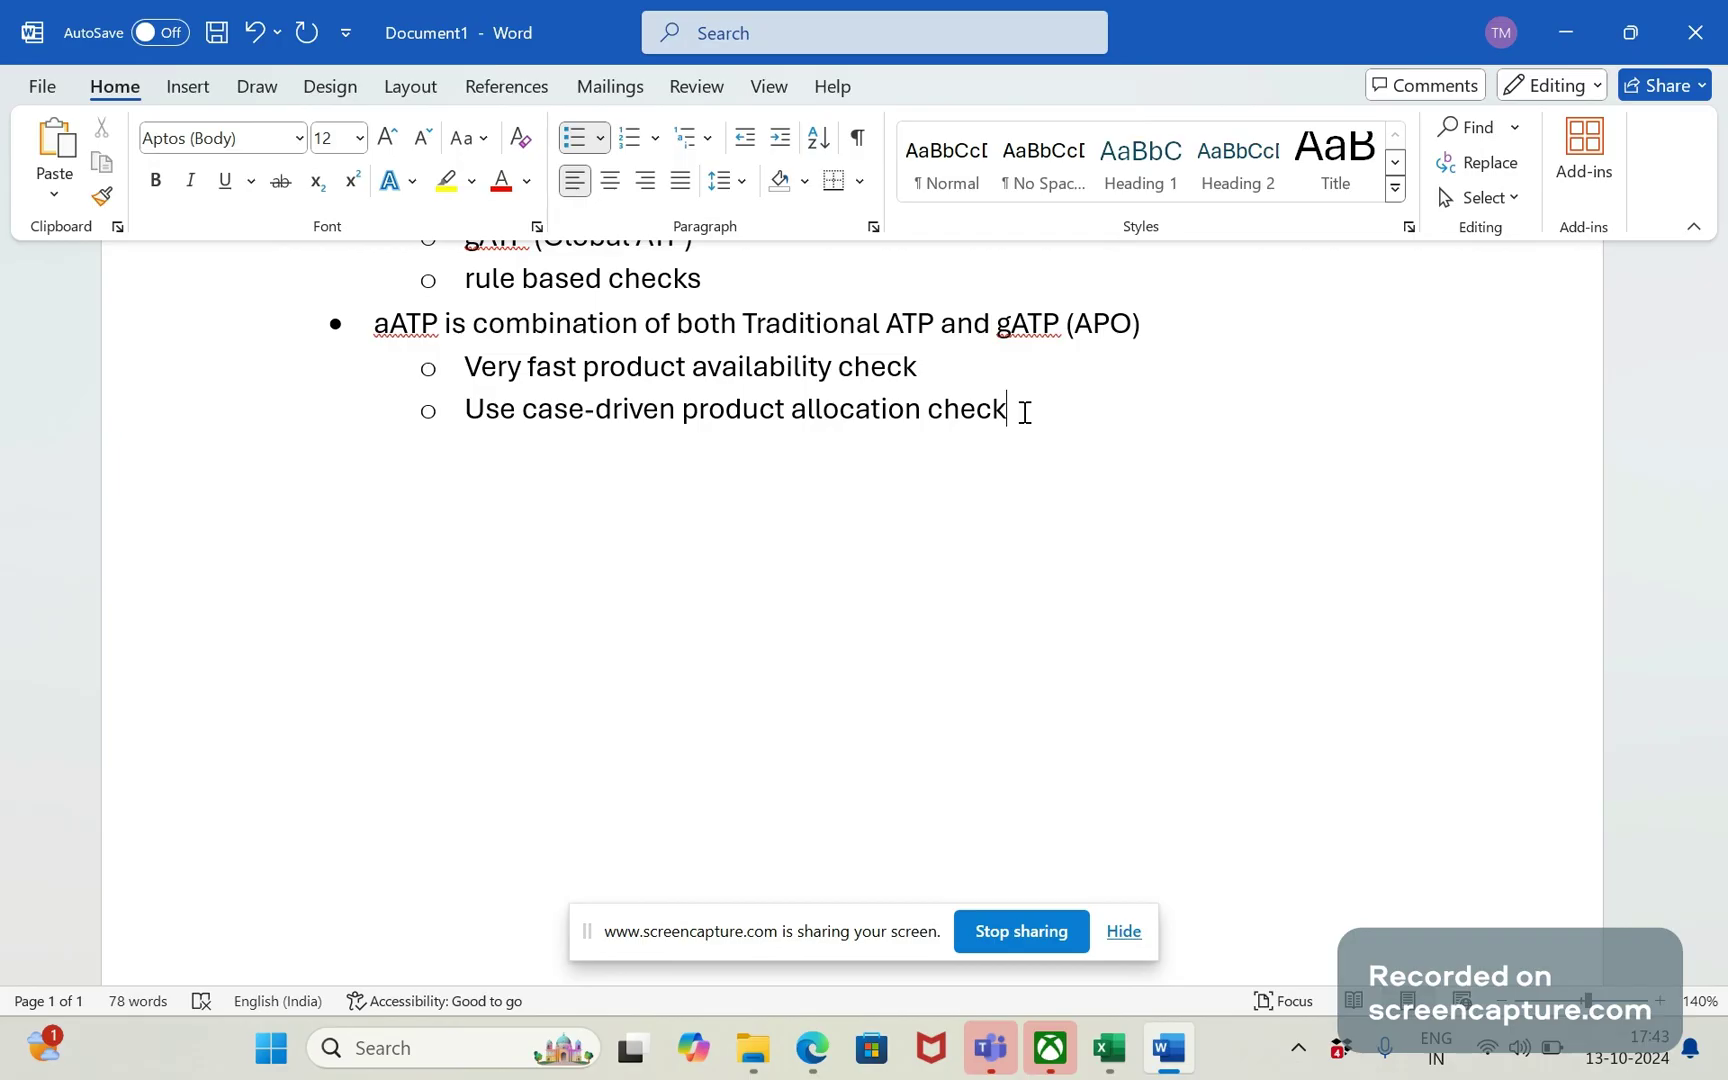
key(Return)
text(Back  ord)
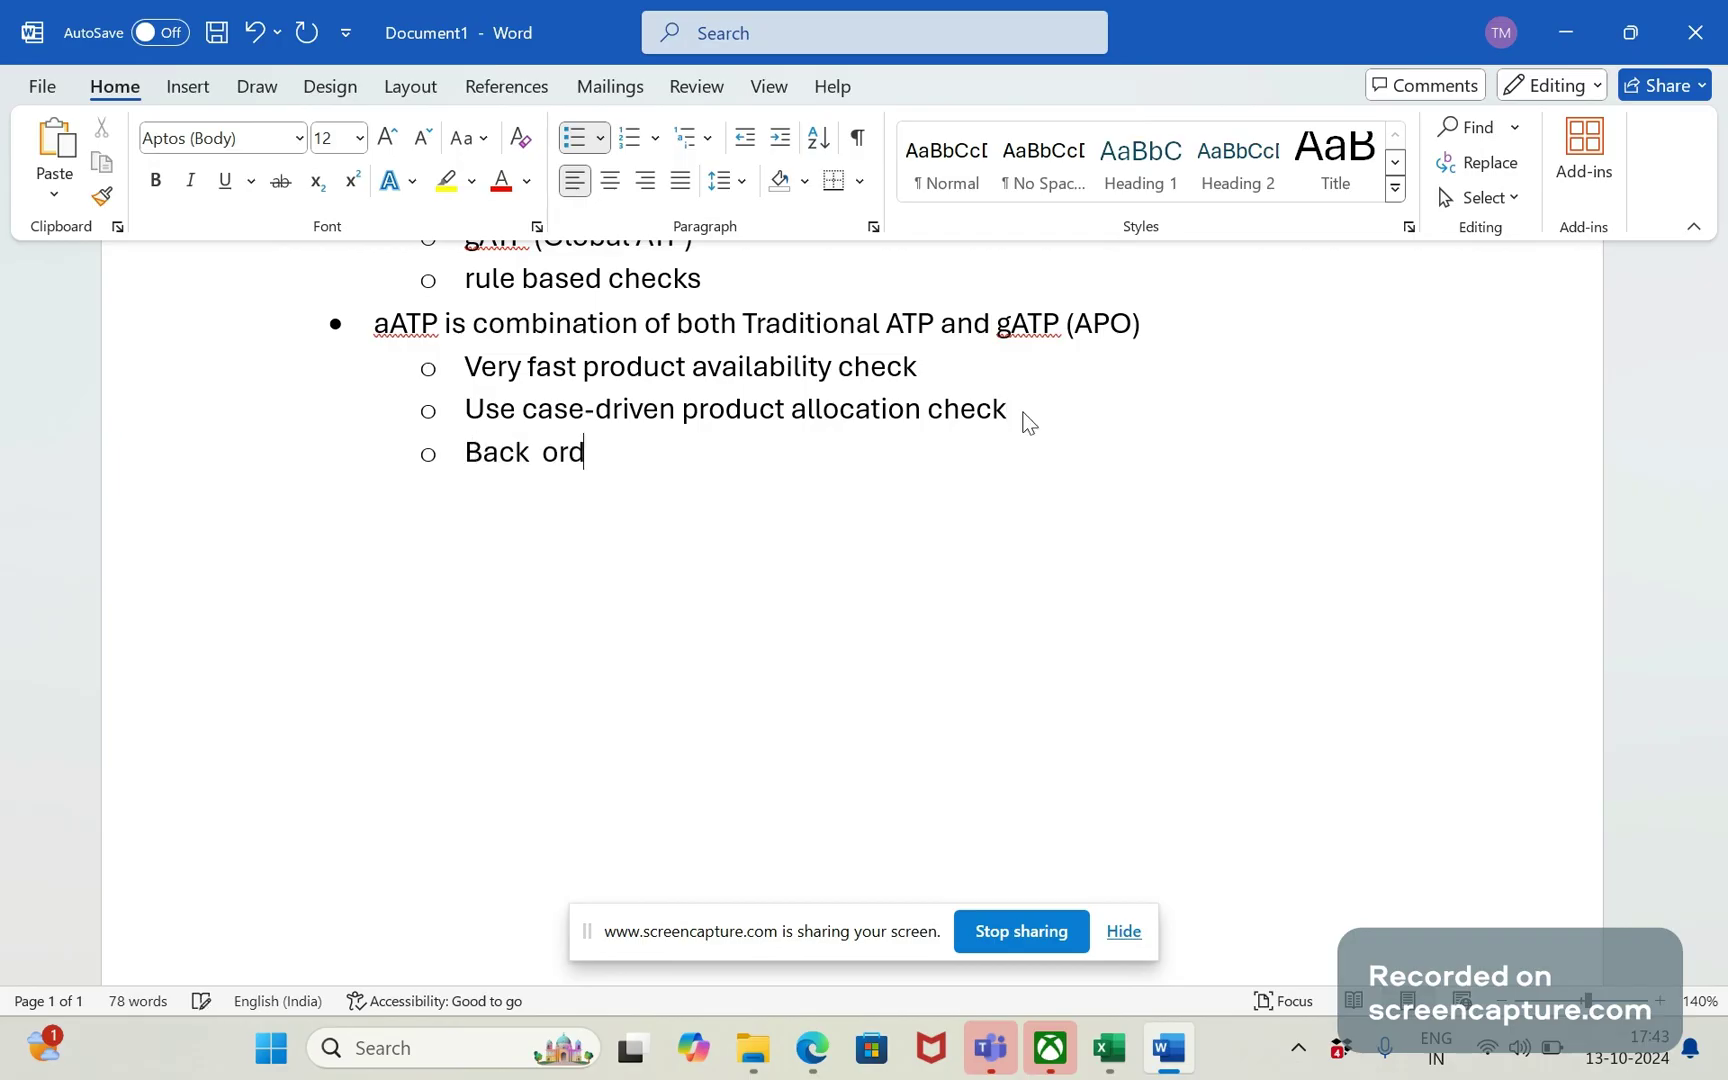
text(er process)
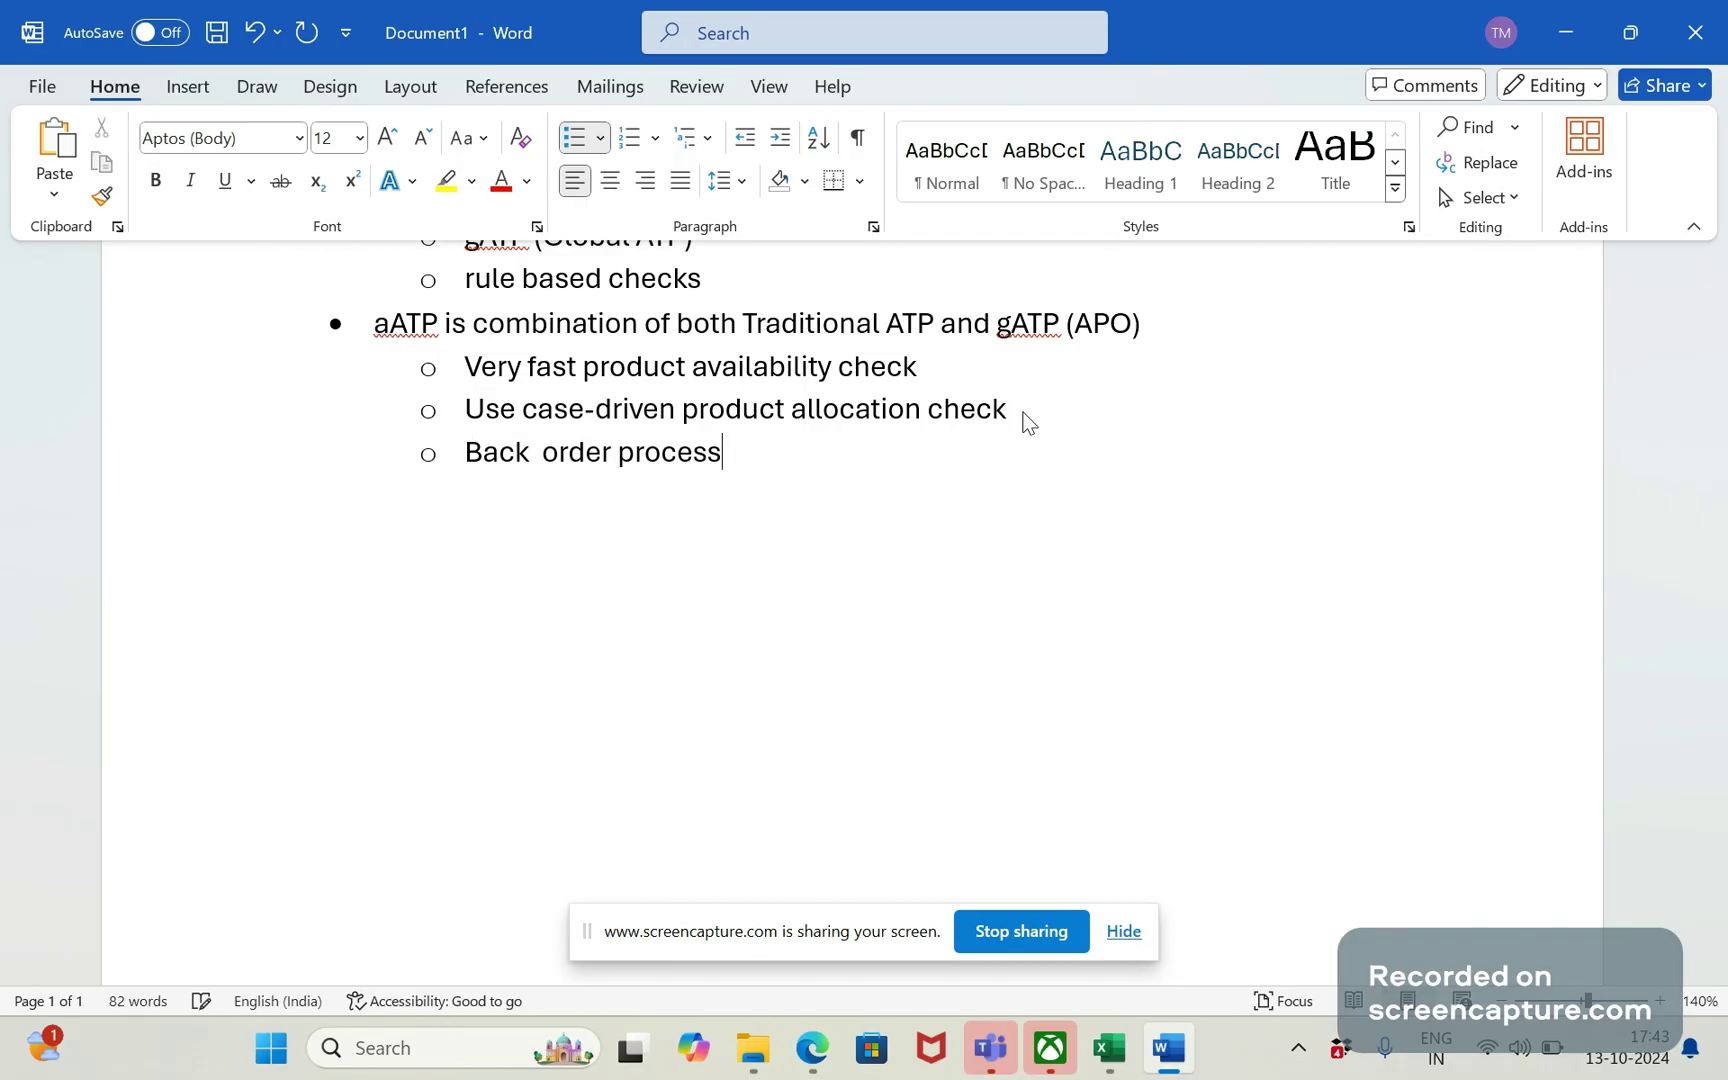
text(ing with str)
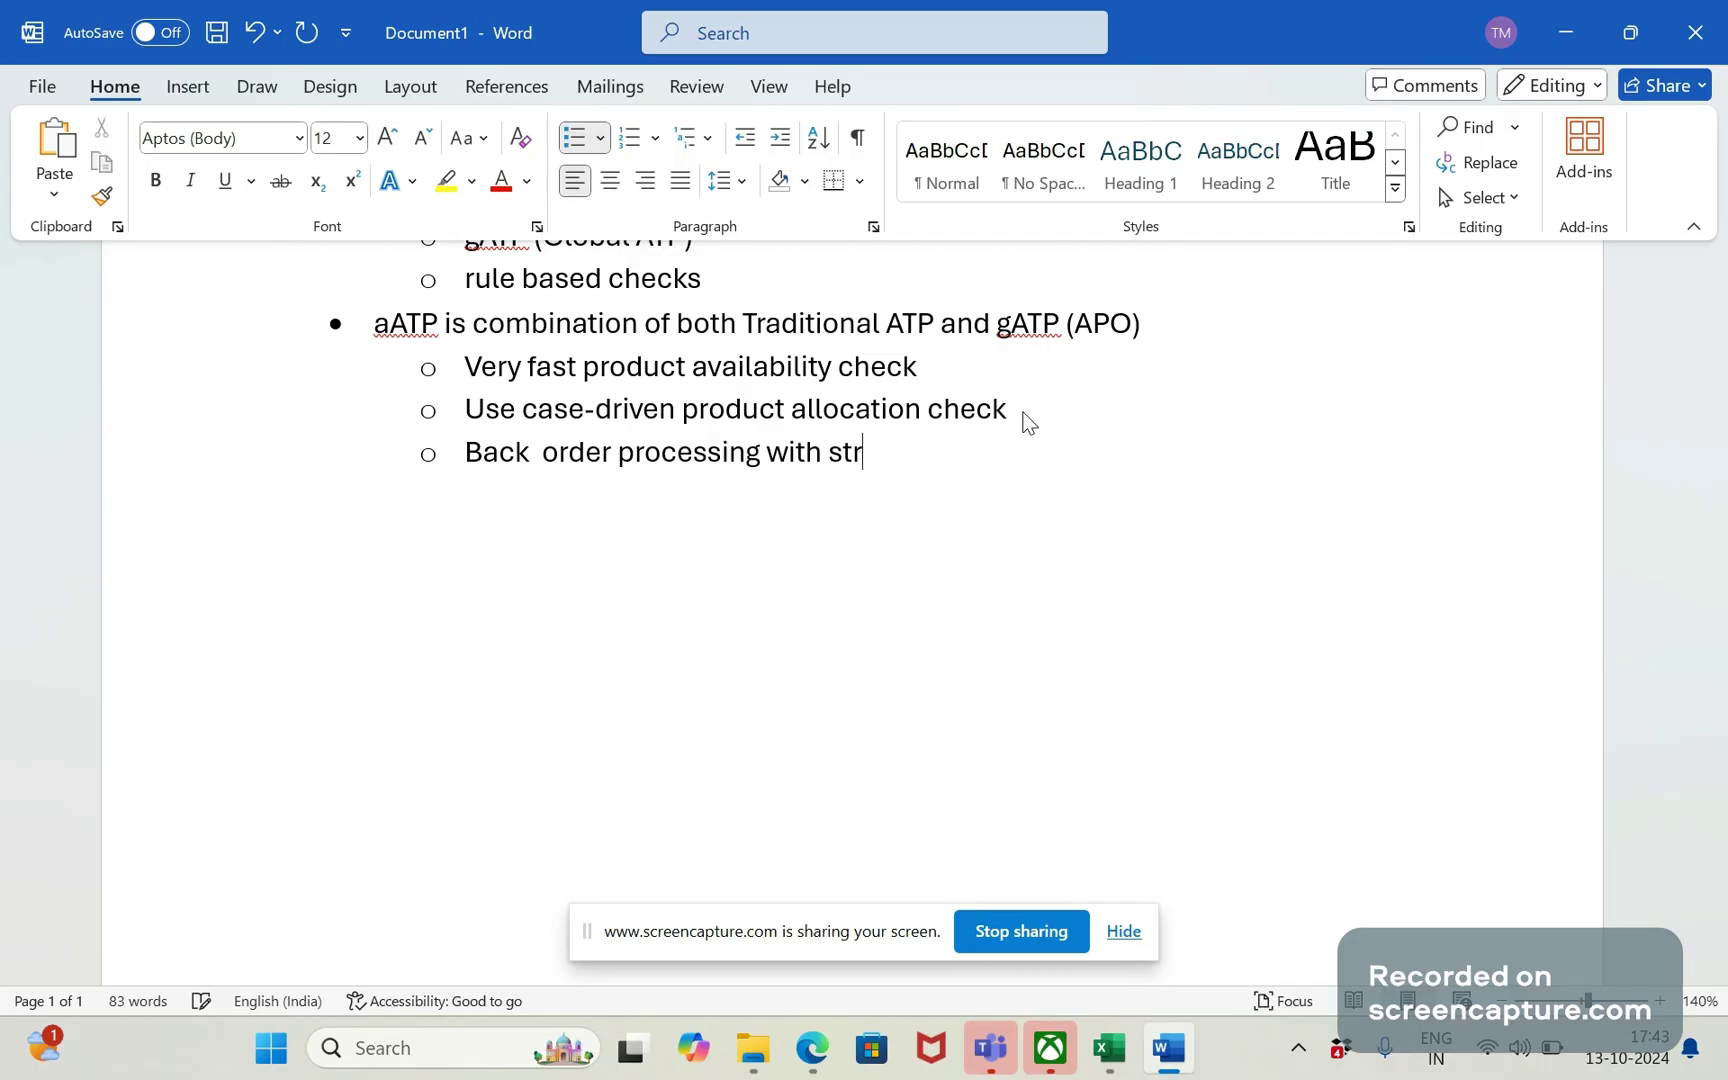
text(ategies)
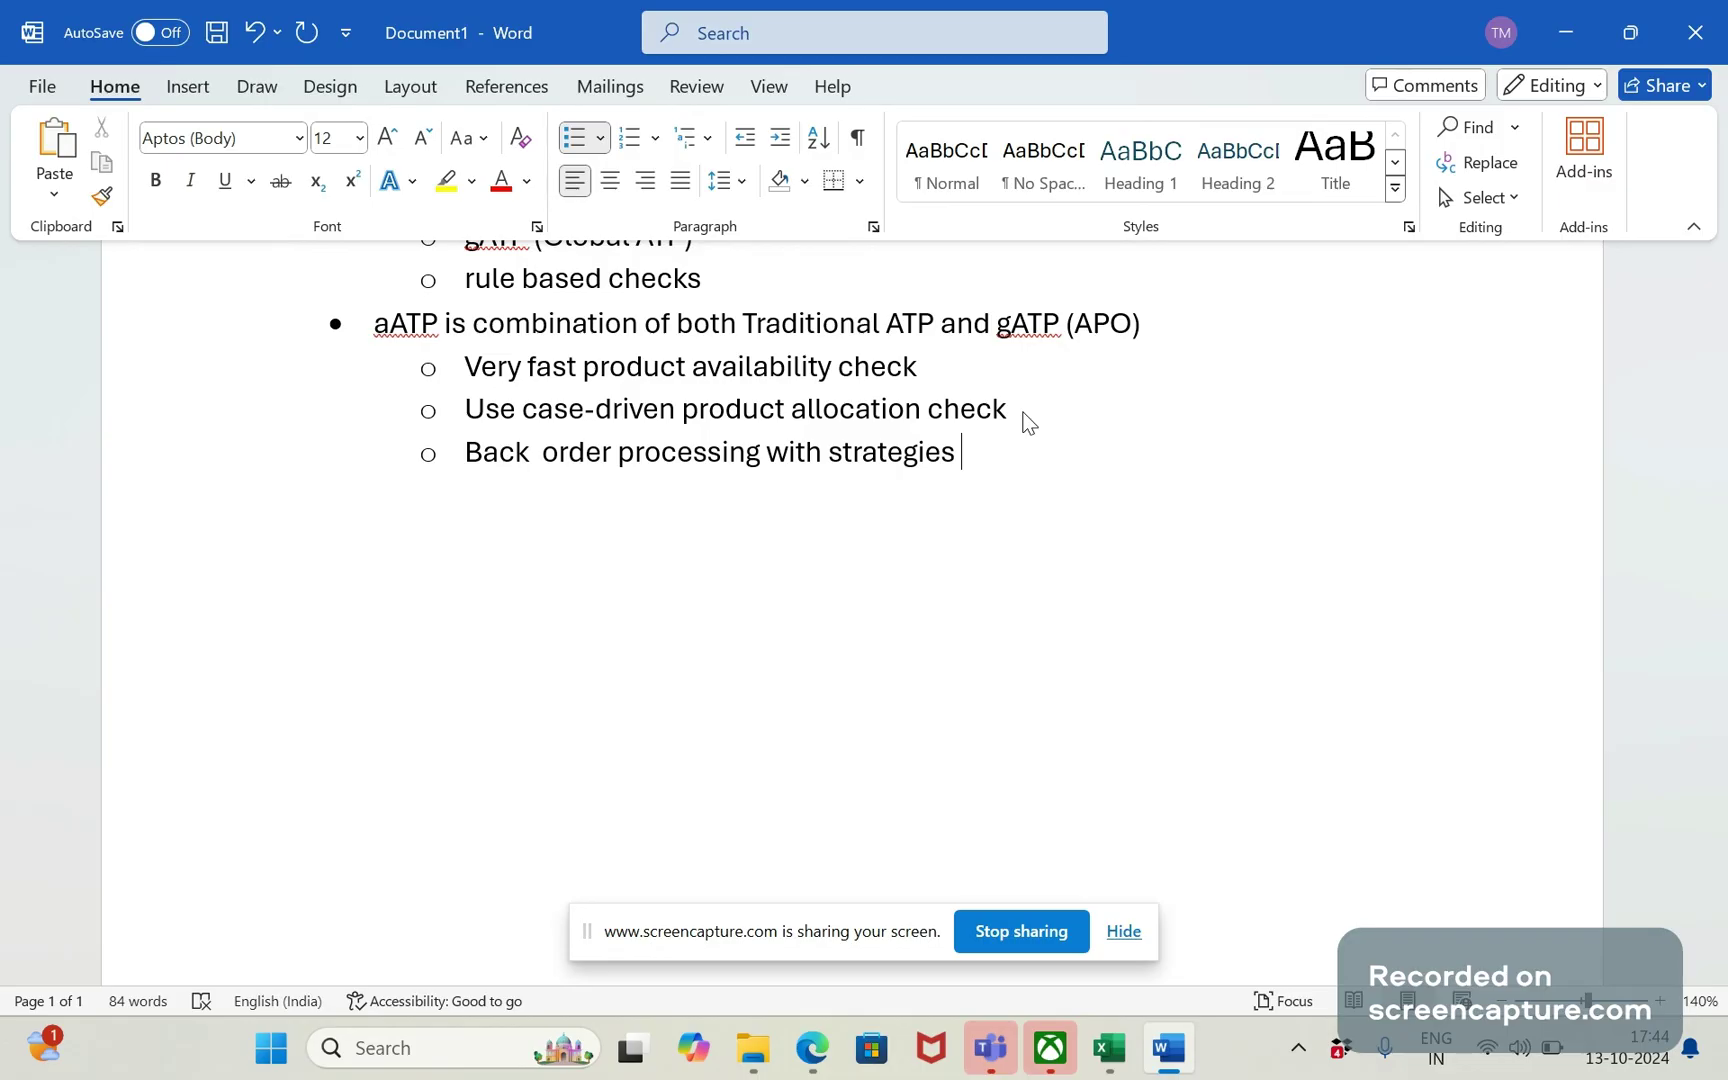
Step: Add a new top-level bullet "Advantages of aATP" below the sub-bullets and start an empty sub-bullet under it
key(Return)
key(Return)
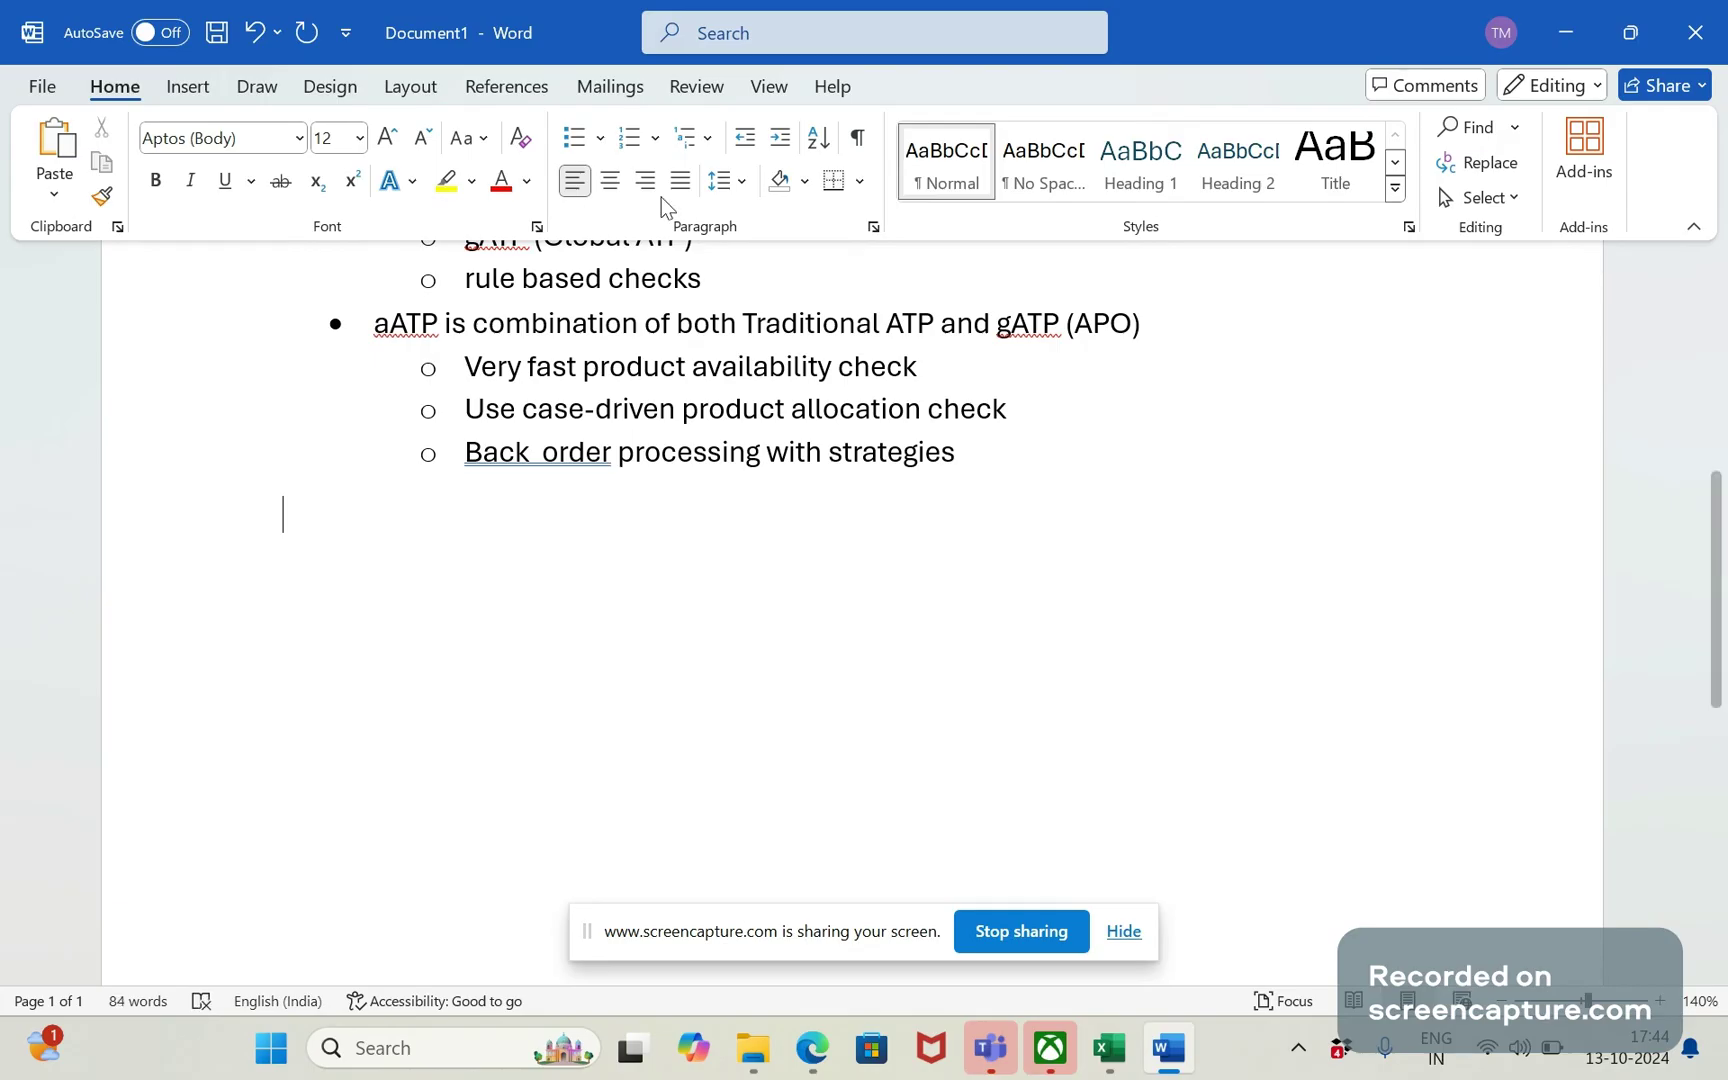
click(600, 138)
click(593, 228)
text(Ad)
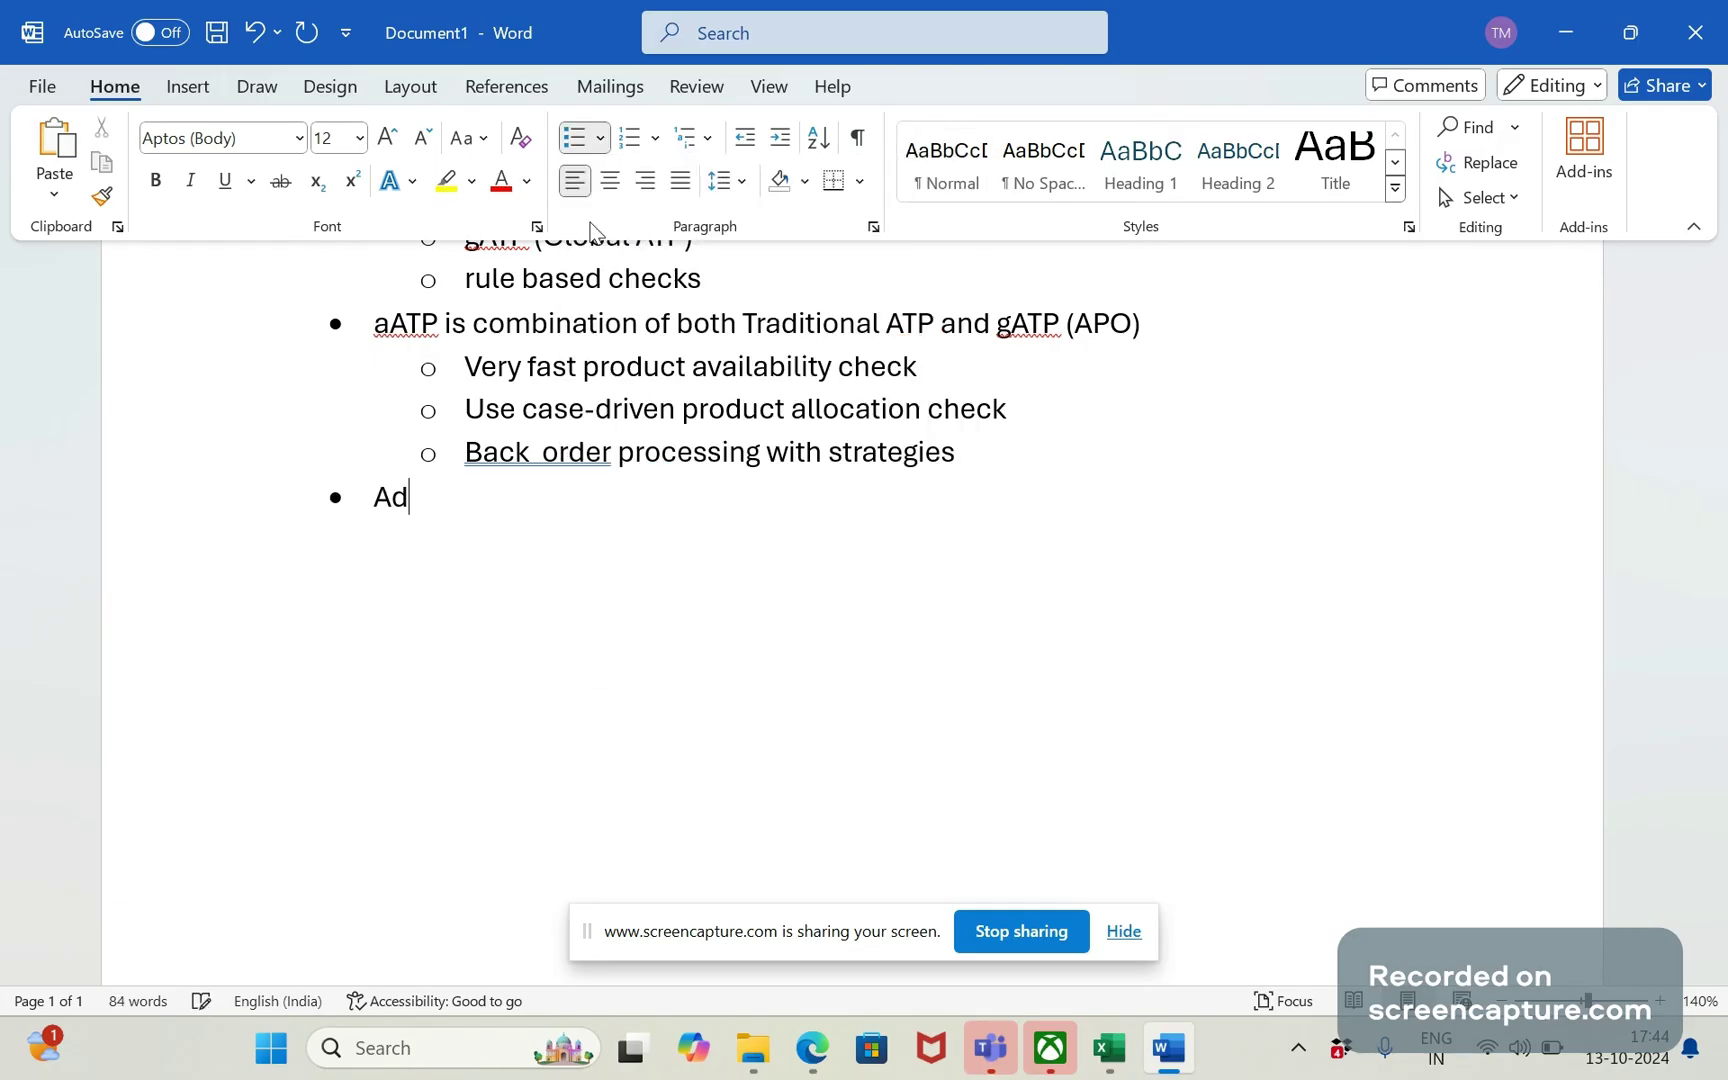
text(vantages )
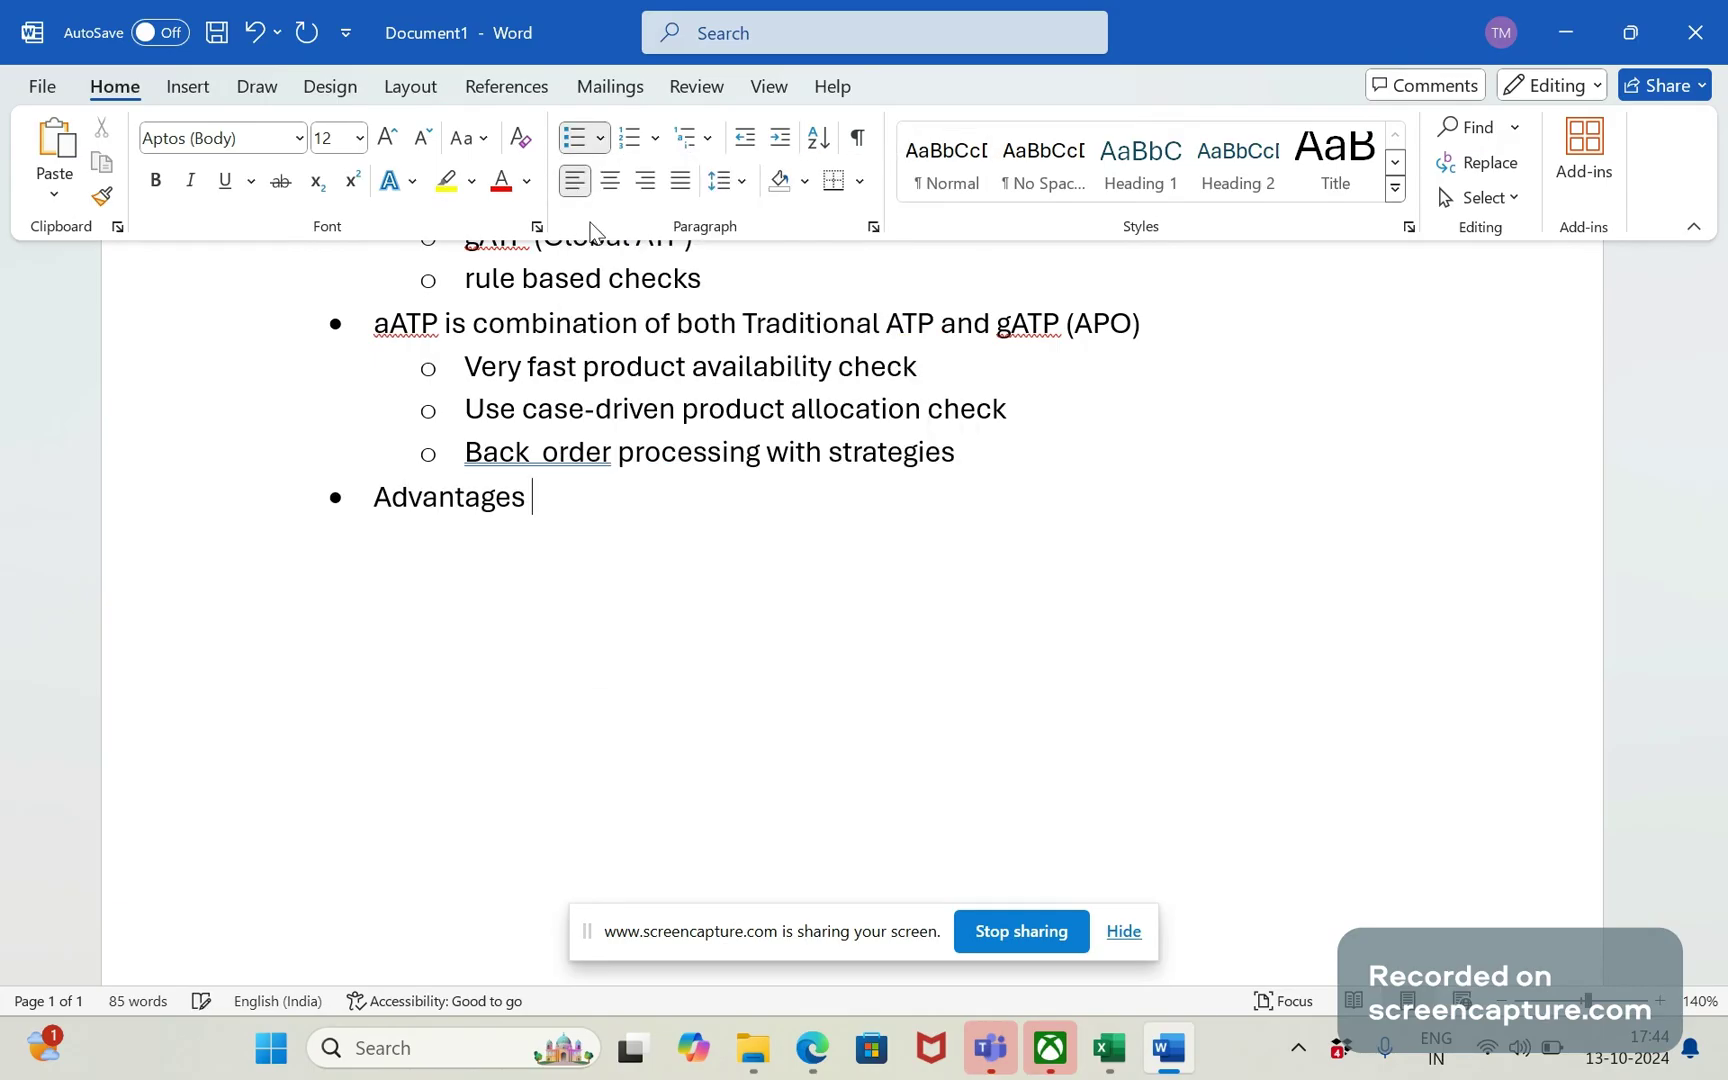
text(of aATP)
key(Return)
key(Tab)
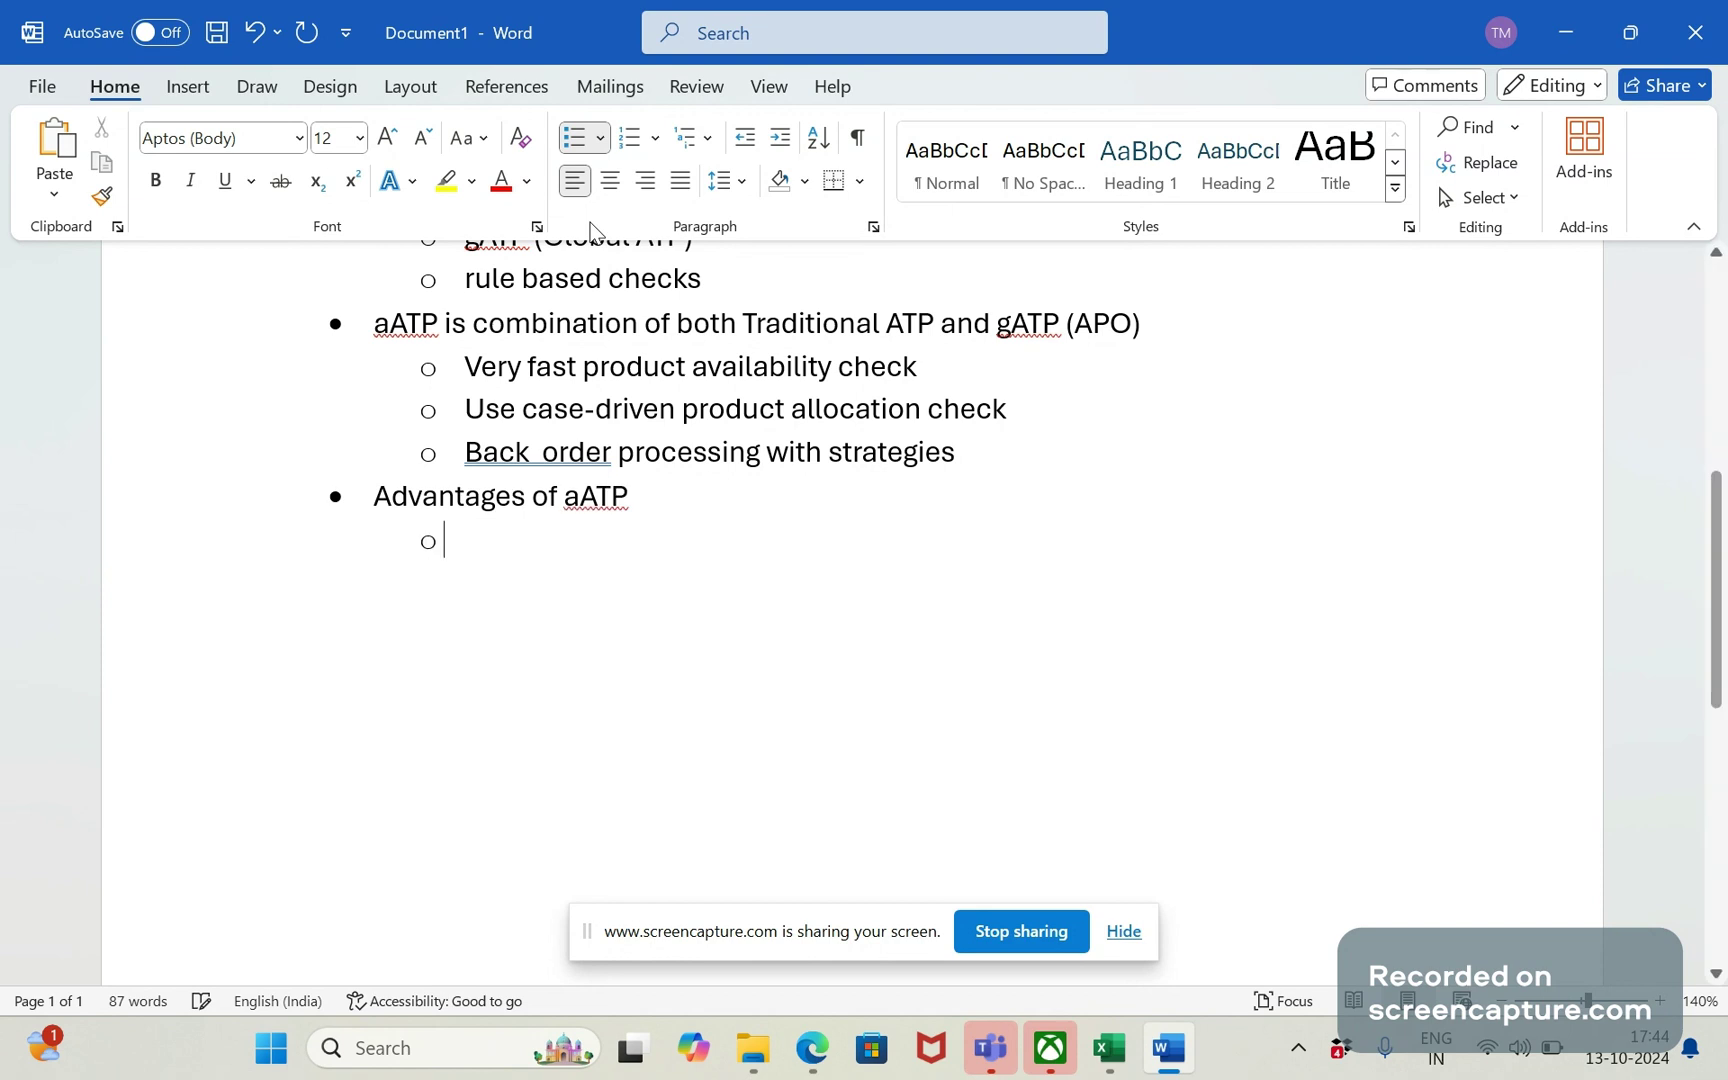